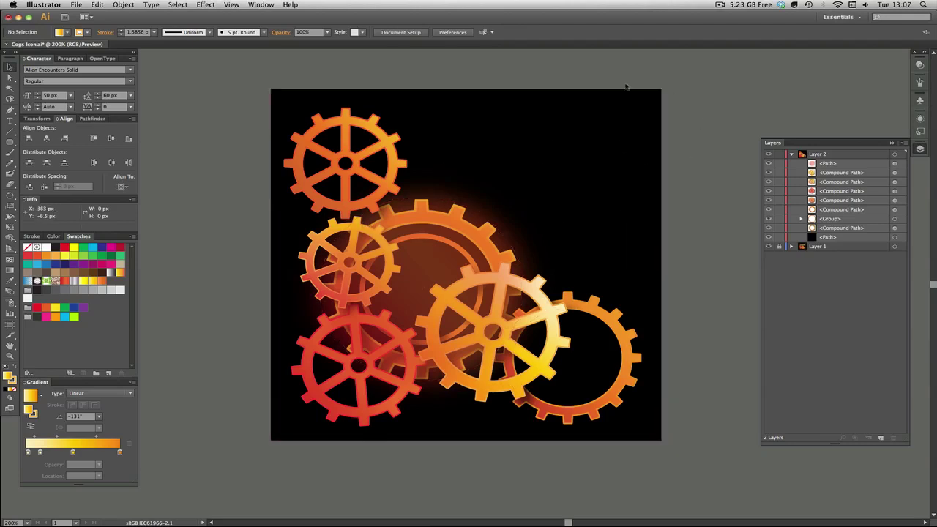
Draw two concentric unfilled circles with an orange stroke, about 179 px and 136 px across, in the empty upper-right area of the artwork.
{"action": "left_click_drag", "start_coordinate": [702, 125], "coordinate": [688, 145]}
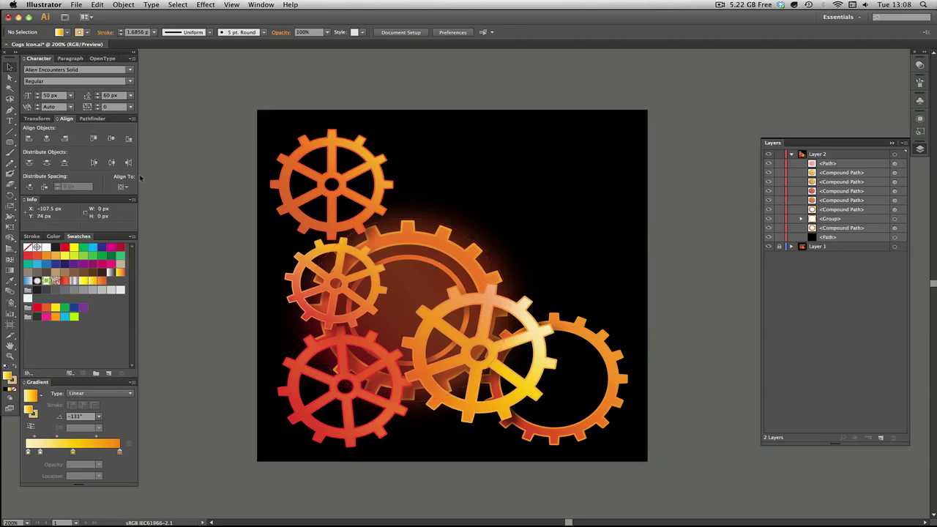
{"action": "left_click", "coordinate": [10, 144]}
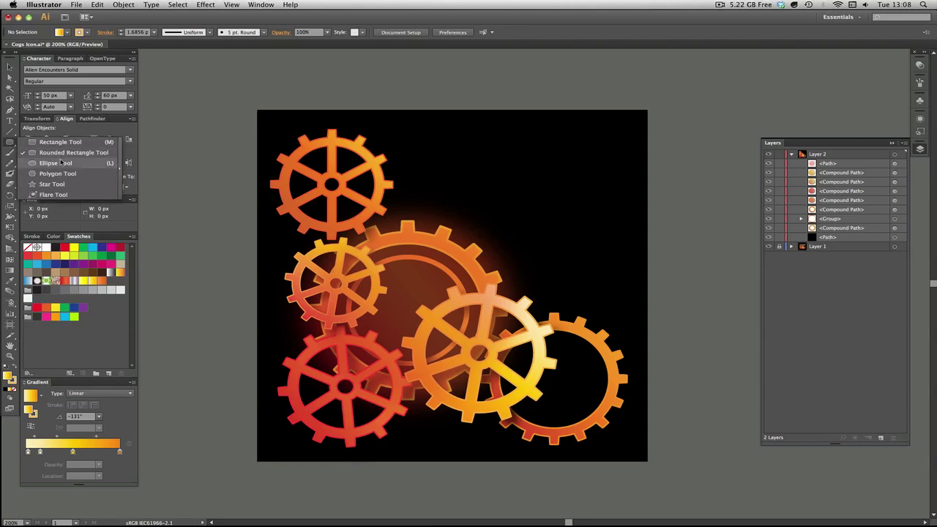
{"action": "left_click", "coordinate": [61, 163]}
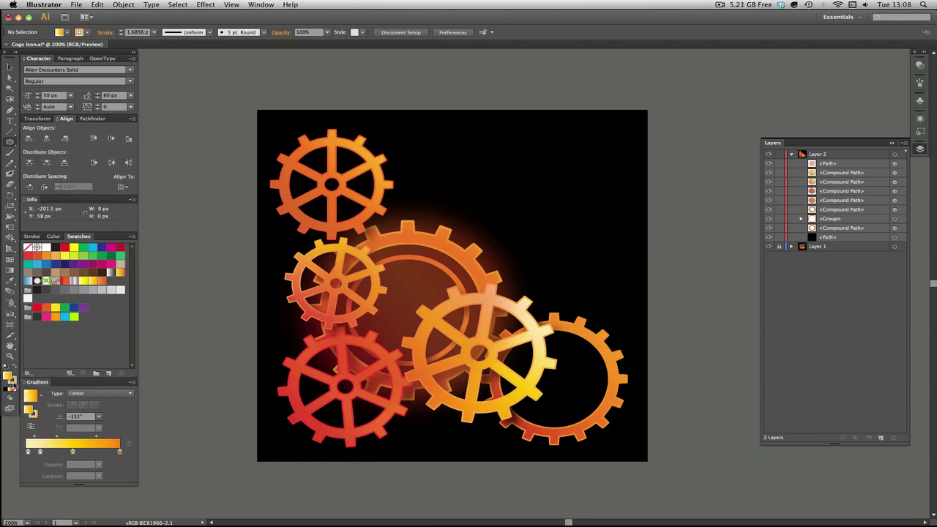
{"action": "left_click", "coordinate": [13, 393]}
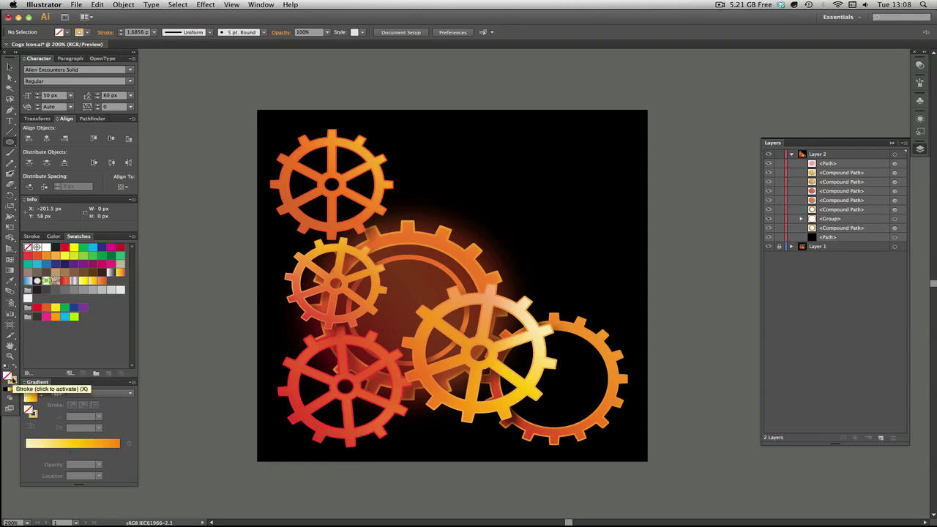
{"action": "left_click", "coordinate": [13, 382]}
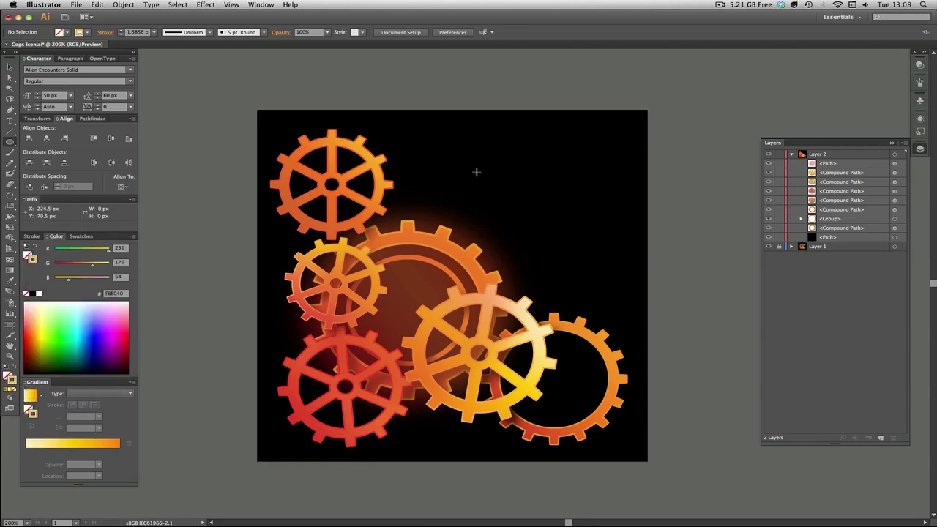
{"action": "left_click_drag", "start_coordinate": [453, 167], "coordinate": [629, 285]}
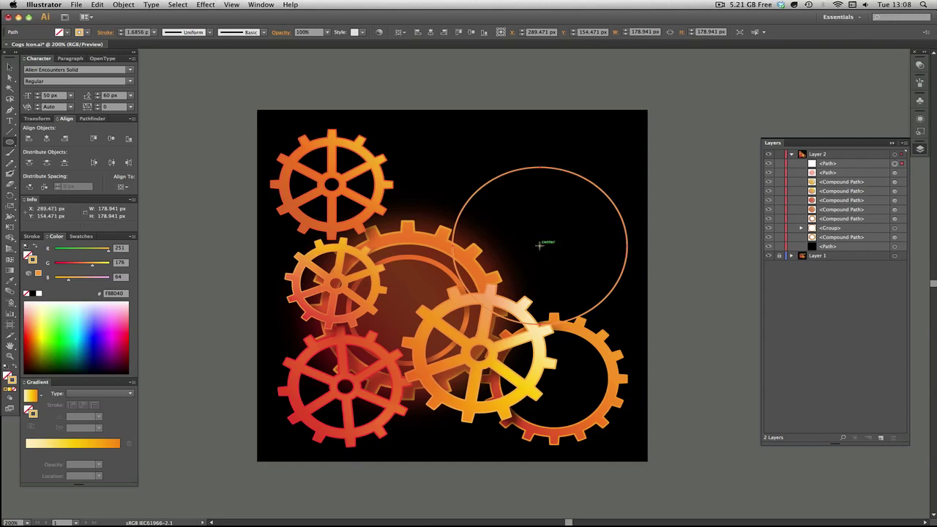
{"action": "left_click_drag", "start_coordinate": [540, 246], "coordinate": [605, 292]}
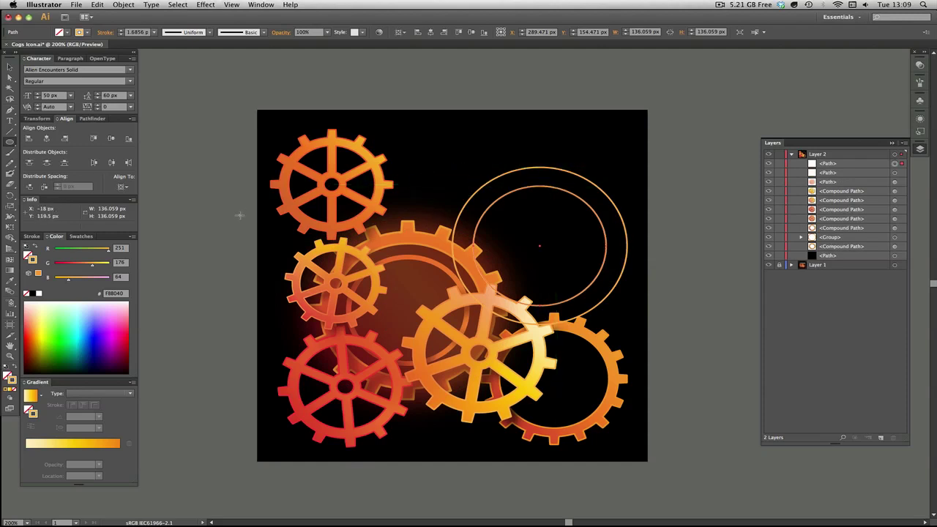
Set the stroke weight of the inner circle to 2 px and of the outer circle to 4 px.
{"action": "key", "text": "v"}
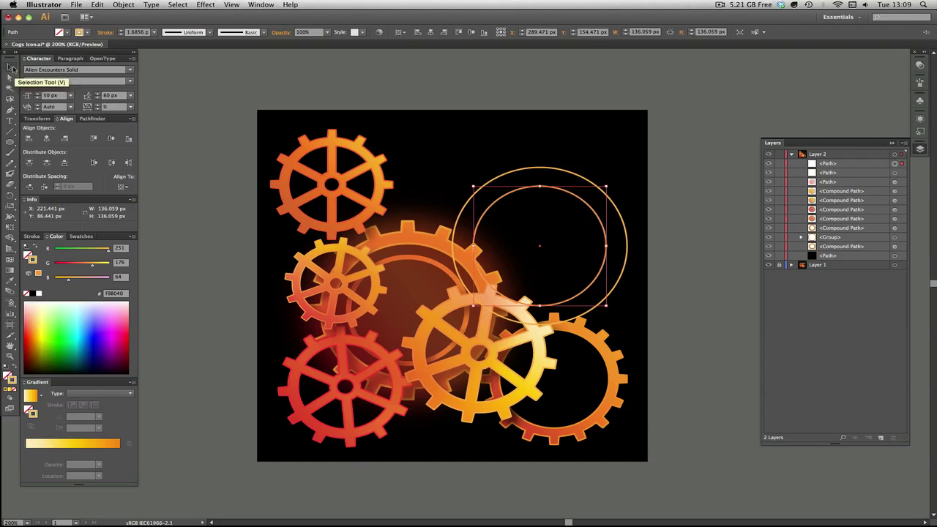
{"action": "left_click", "coordinate": [31, 236]}
{"action": "left_click", "coordinate": [59, 246]}
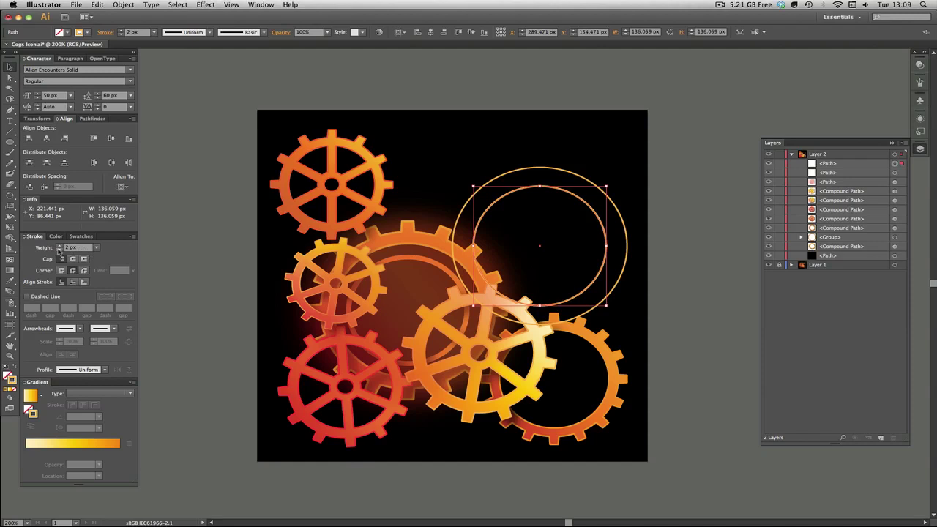
{"action": "left_click", "coordinate": [580, 176]}
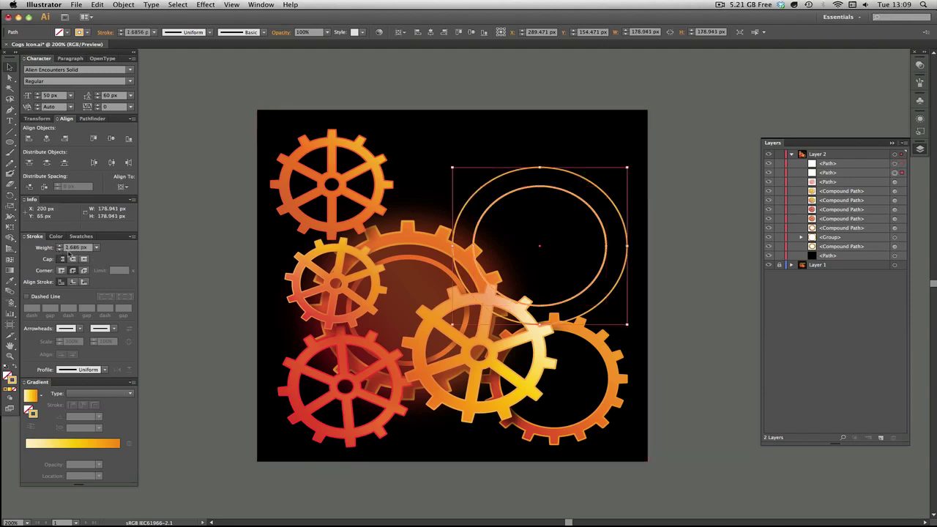
{"action": "left_click", "coordinate": [59, 247]}
{"action": "left_click", "coordinate": [59, 247]}
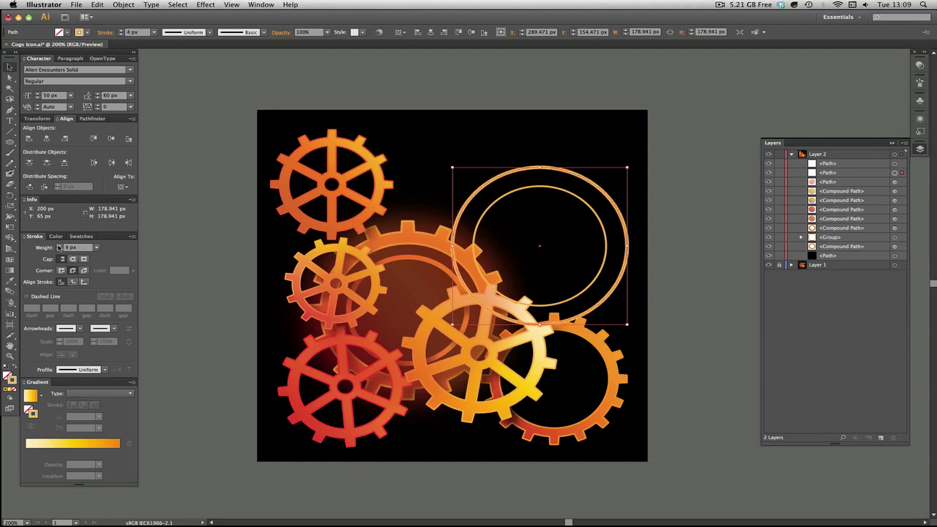
{"action": "key", "text": "super+shift+a"}
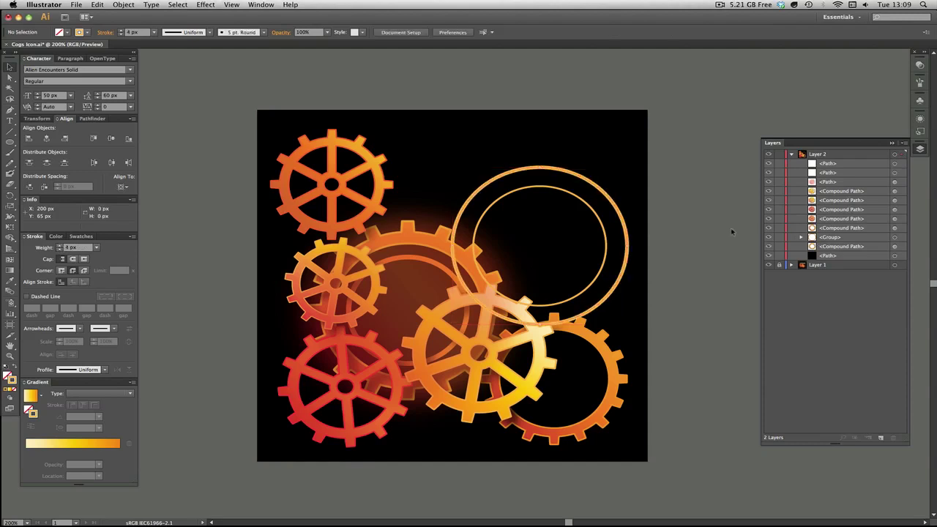
Move both circles together off the artboard onto the empty canvas to its right.
{"action": "left_click", "coordinate": [597, 187]}
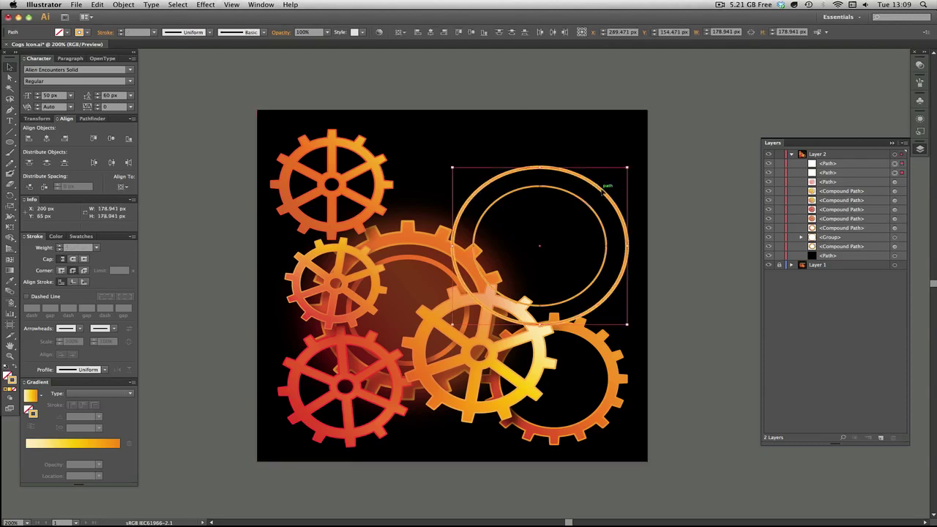
{"action": "left_click_drag", "start_coordinate": [604, 188], "coordinate": [842, 110]}
{"action": "left_click_drag", "start_coordinate": [680, 96], "coordinate": [362, 175]}
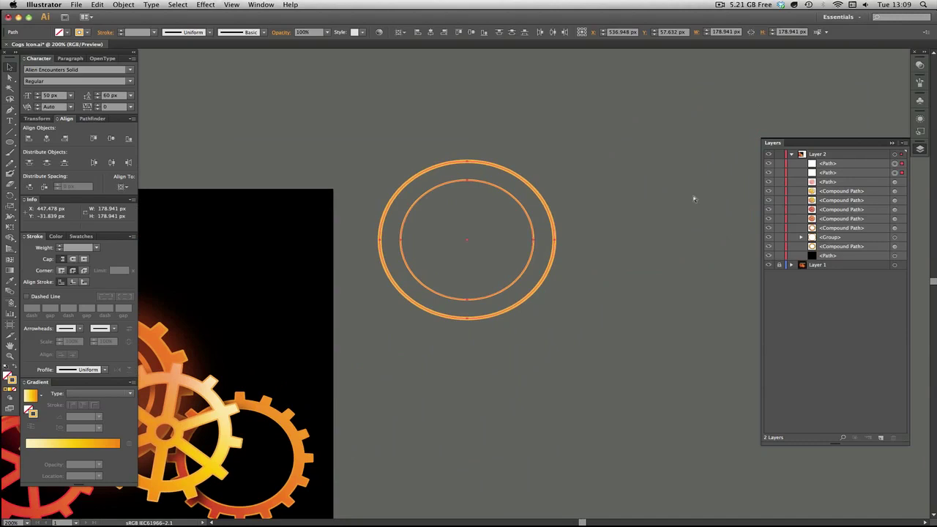
Change the stroke colour of both circles to white.
{"action": "key", "text": "super+equal"}
{"action": "key", "text": "super+equal"}
{"action": "scroll", "coordinate": [673, 198], "scroll_direction": "up", "scroll_amount": 3}
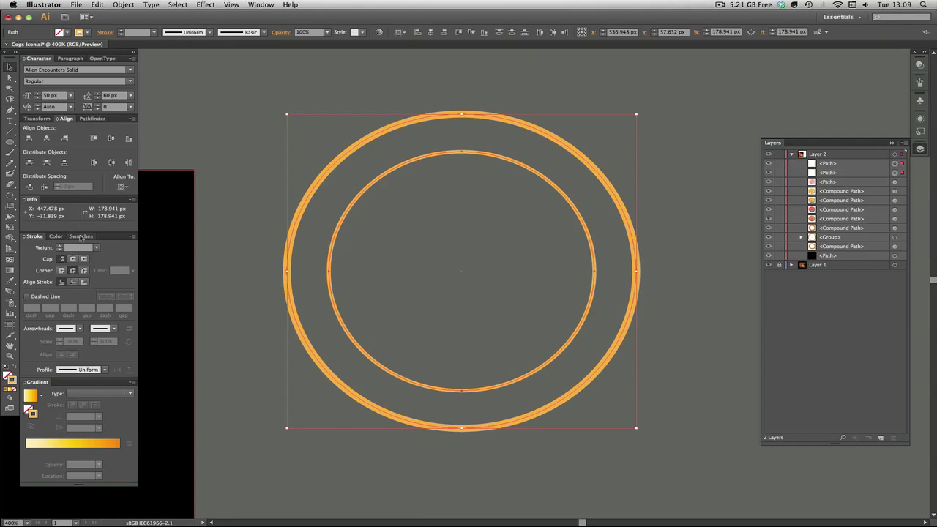
{"action": "left_click", "coordinate": [79, 236]}
{"action": "left_click", "coordinate": [46, 247]}
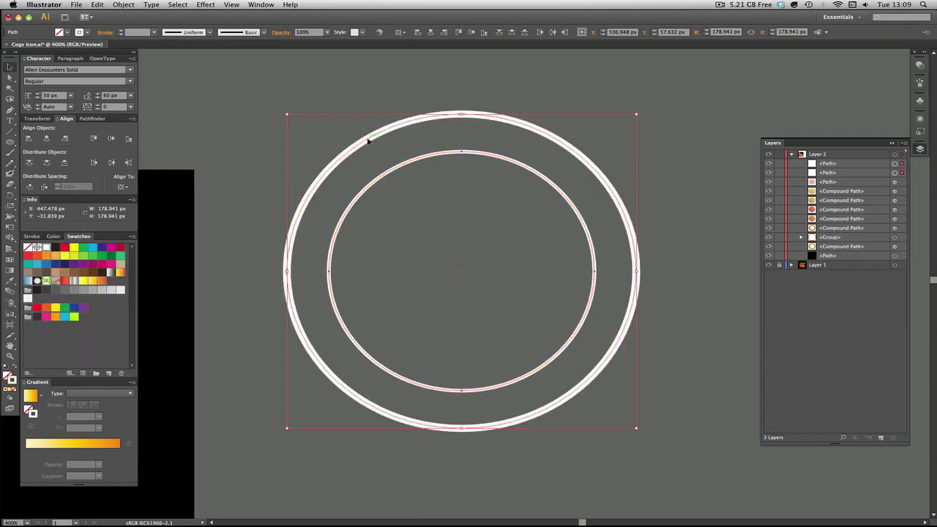
{"action": "left_click", "coordinate": [255, 146]}
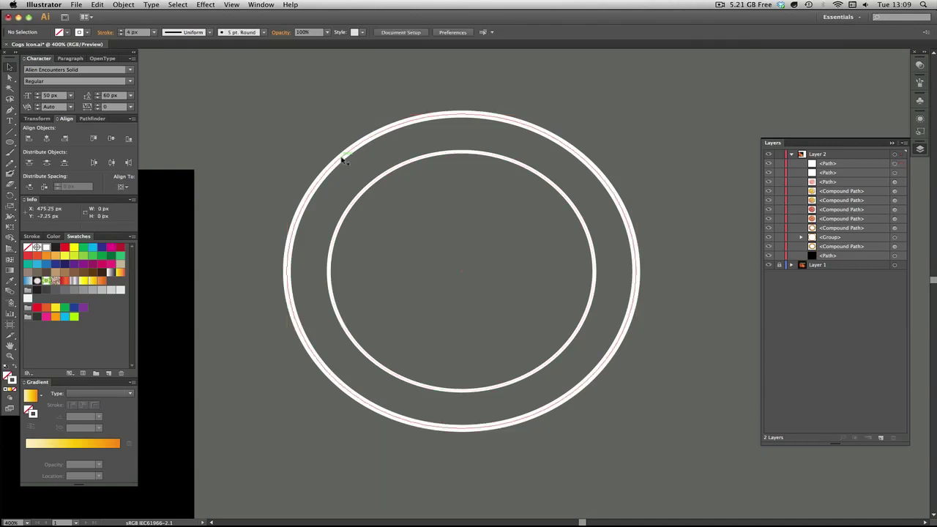
{"action": "left_click", "coordinate": [316, 202]}
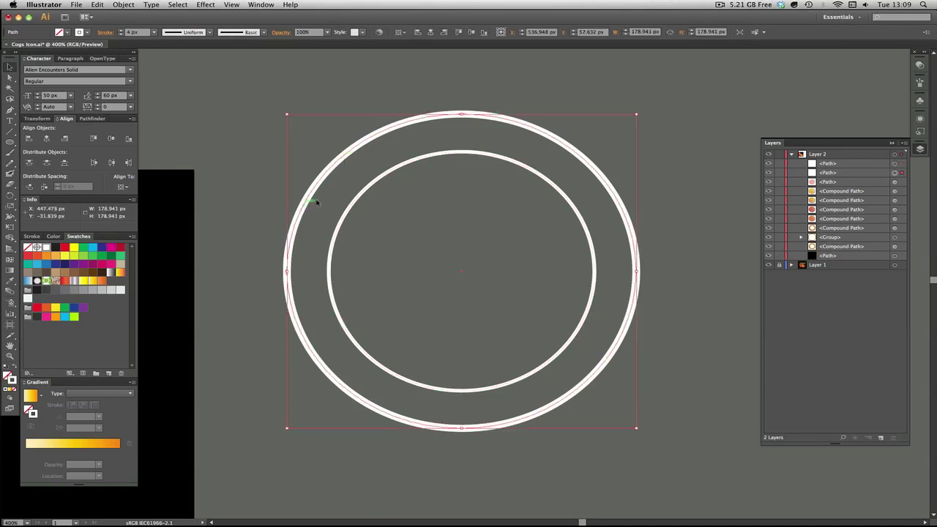
{"action": "left_click", "coordinate": [377, 179]}
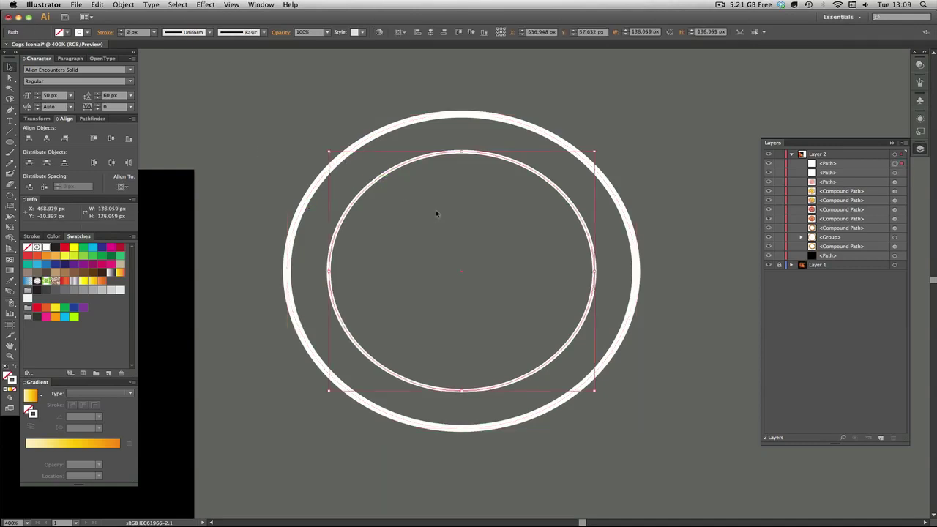
{"action": "left_click", "coordinate": [313, 130]}
{"action": "left_click", "coordinate": [378, 180]}
{"action": "left_click", "coordinate": [263, 145]}
{"action": "left_click", "coordinate": [372, 184]}
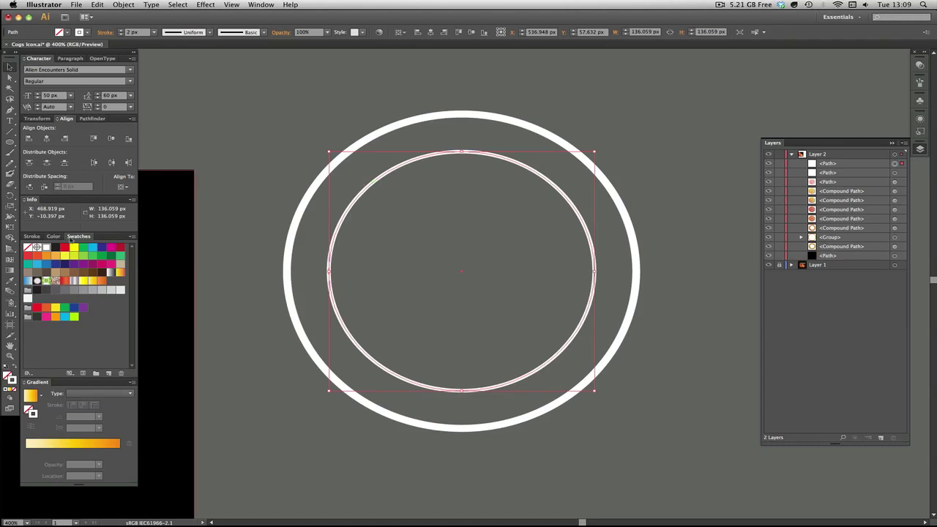
Expand the strokes of both circles into filled shapes, with only the Stroke option enabled.
{"action": "left_click", "coordinate": [292, 113]}
{"action": "left_click_drag", "start_coordinate": [316, 123], "coordinate": [418, 205]}
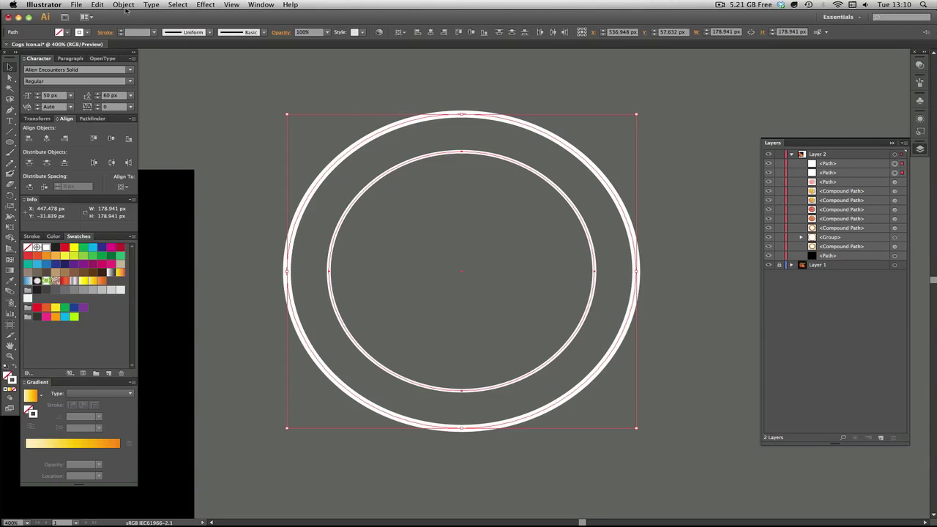
{"action": "left_click", "coordinate": [124, 5]}
{"action": "left_click", "coordinate": [132, 93]}
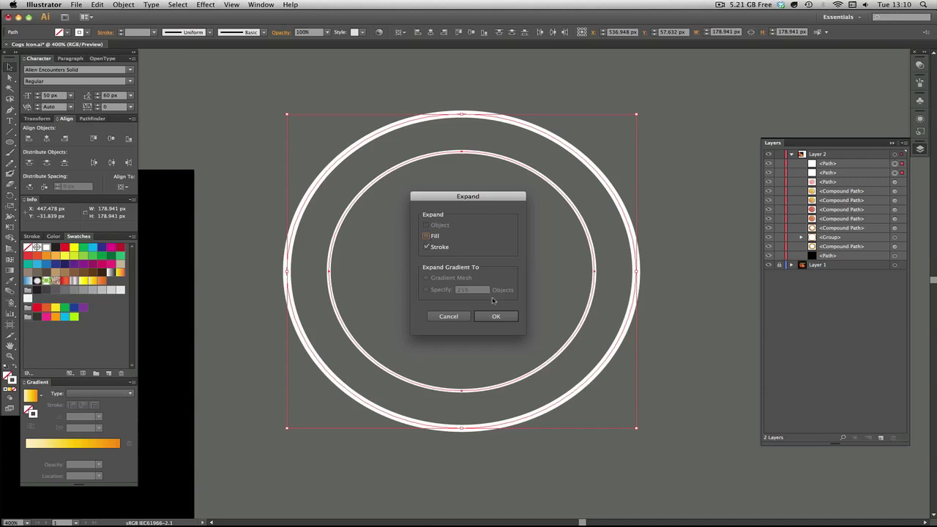
{"action": "left_click", "coordinate": [494, 318]}
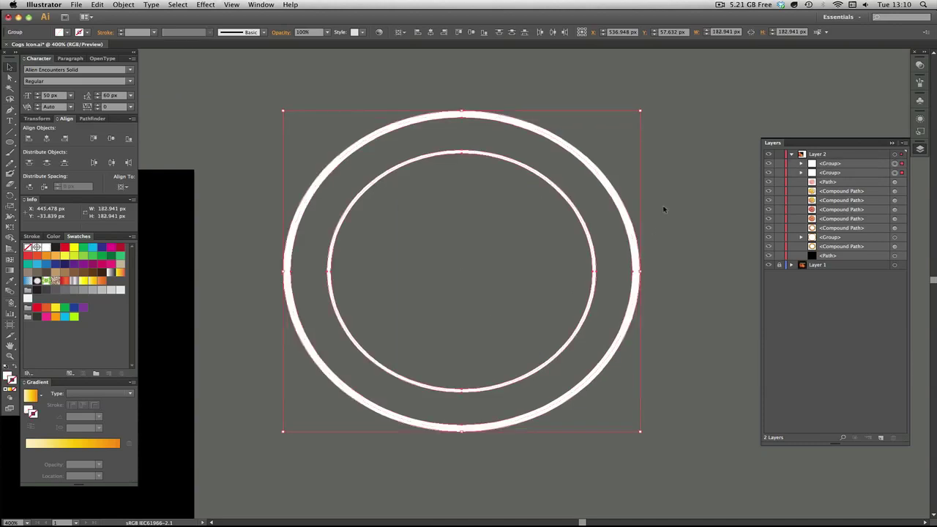
Group the expanded outer and inner rings into one object.
{"action": "left_click", "coordinate": [673, 182]}
{"action": "left_click", "coordinate": [529, 127]}
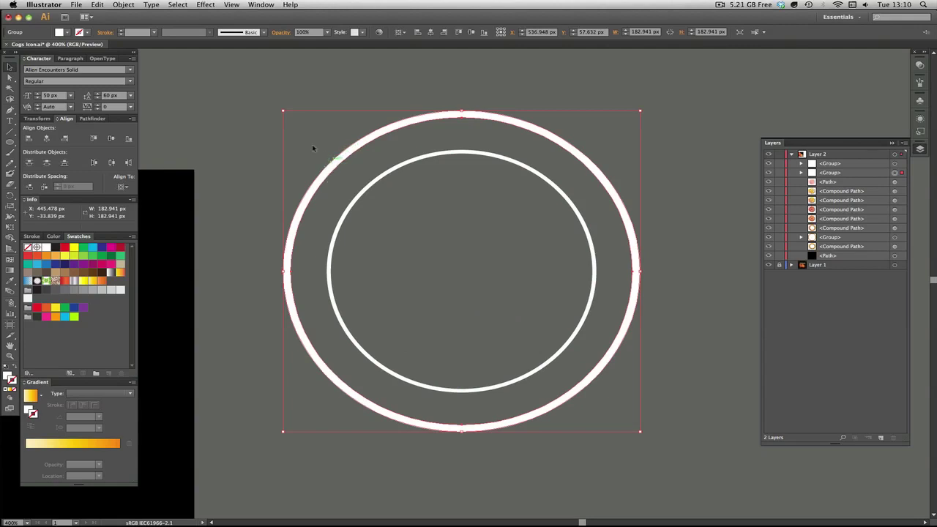
{"action": "left_click", "coordinate": [291, 157]}
{"action": "left_click", "coordinate": [332, 167]}
{"action": "left_click", "coordinate": [393, 171]}
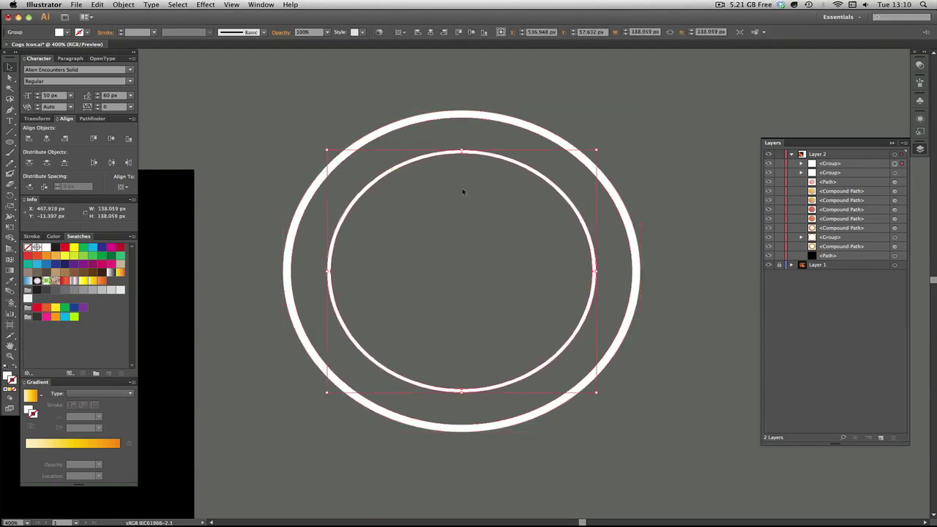
{"action": "left_click", "coordinate": [502, 120], "text": "shift"}
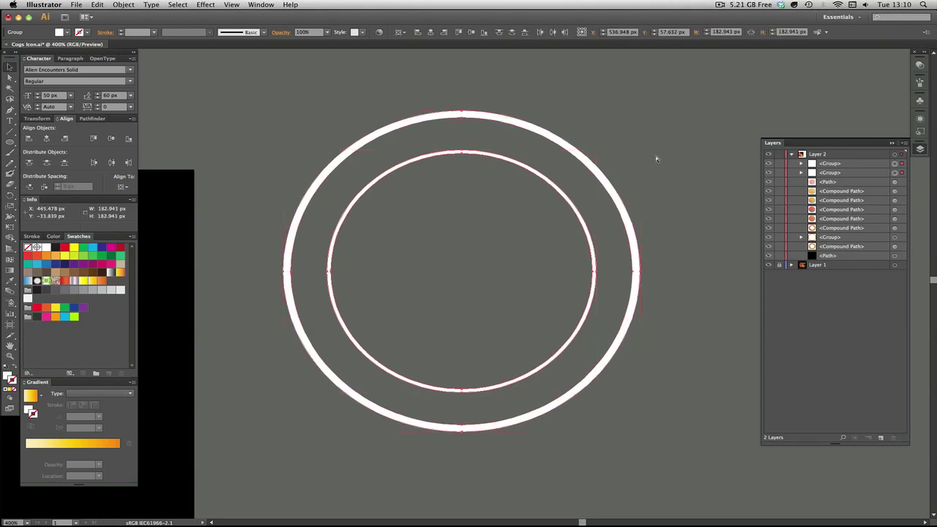
{"action": "key", "text": "super+g"}
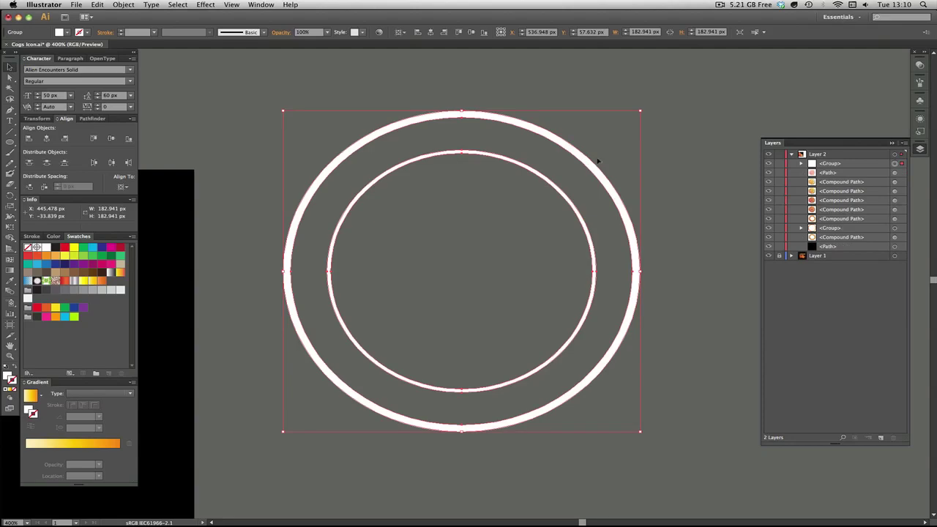
Move the ring group back onto the black artboard's upper-right area, centred at about X 246 px, Y 136 px.
{"action": "key", "text": "super+minus"}
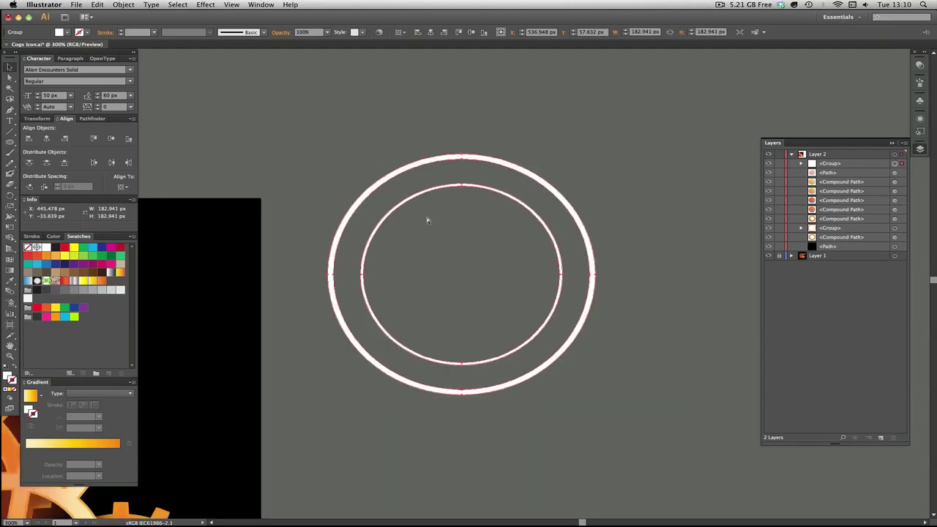
{"action": "key", "text": "super+minus"}
{"action": "left_click_drag", "start_coordinate": [426, 249], "coordinate": [320, 227]}
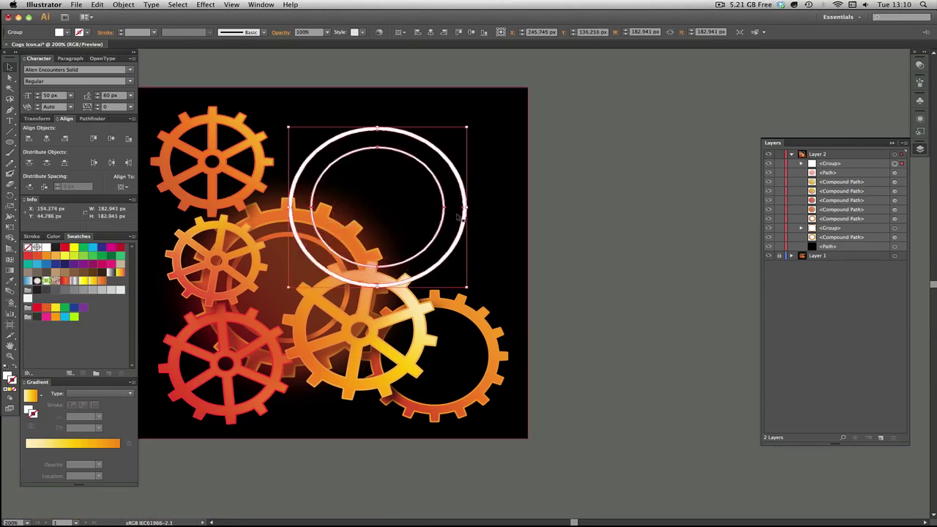
Fill the ring group with the orange linear gradient swatch, leave it without a stroke, and enlarge it slightly.
{"action": "left_click", "coordinate": [101, 279]}
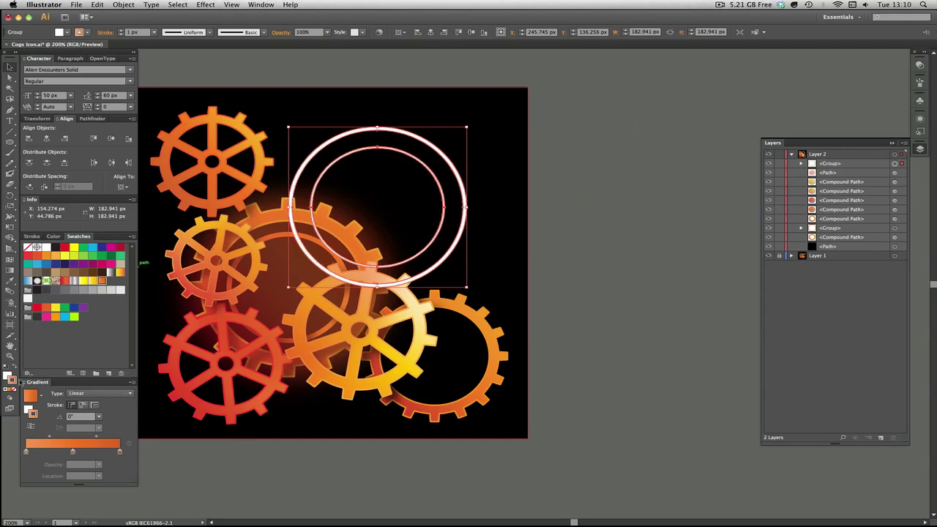
{"action": "left_click", "coordinate": [15, 368]}
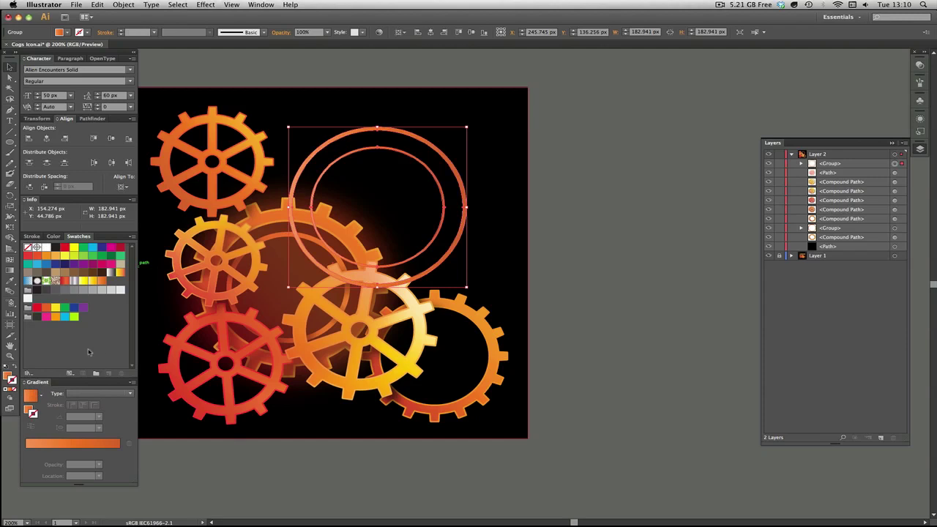
{"action": "key", "text": "x"}
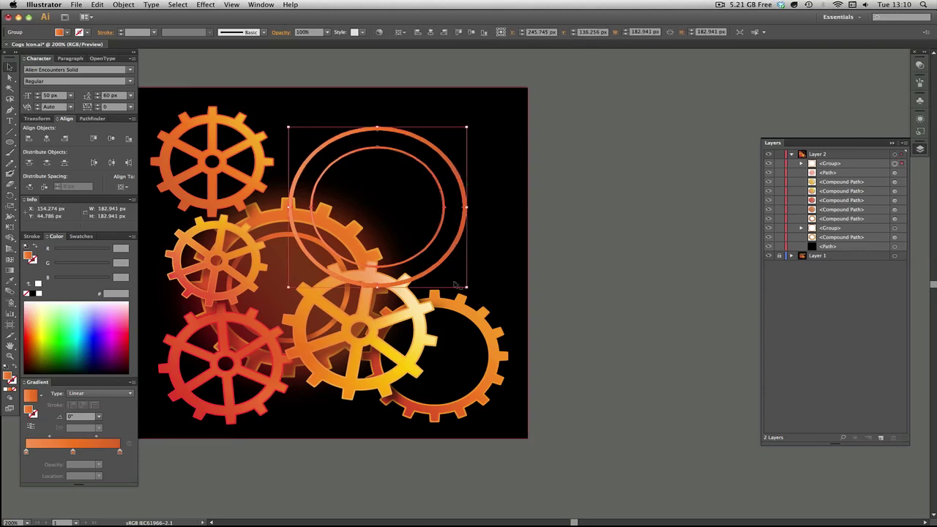
{"action": "left_click_drag", "start_coordinate": [467, 288], "coordinate": [469, 288]}
{"action": "left_click", "coordinate": [636, 272]}
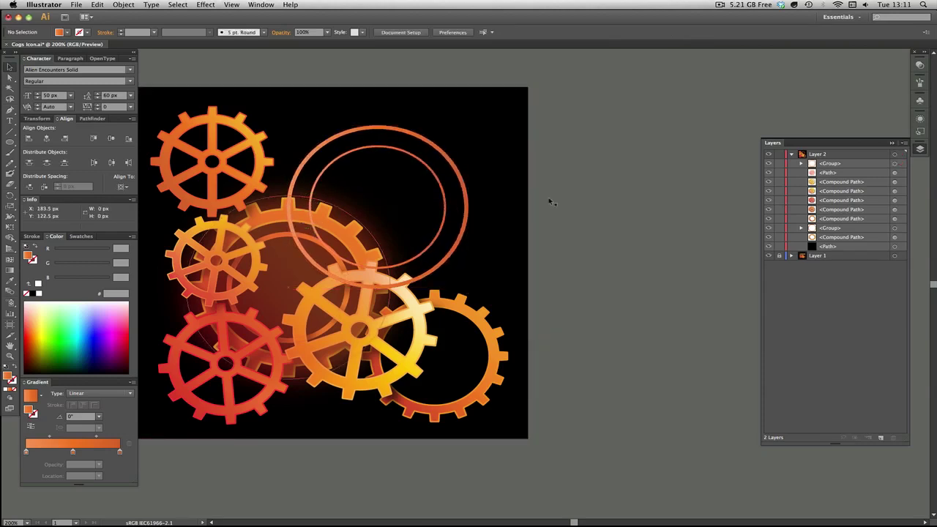
Move the ring group down the stacking order, behind all the cogs and directly above the black background path.
{"action": "left_click", "coordinate": [832, 167]}
{"action": "left_click_drag", "start_coordinate": [832, 164], "coordinate": [832, 210]}
{"action": "left_click_drag", "start_coordinate": [832, 228], "coordinate": [832, 238]}
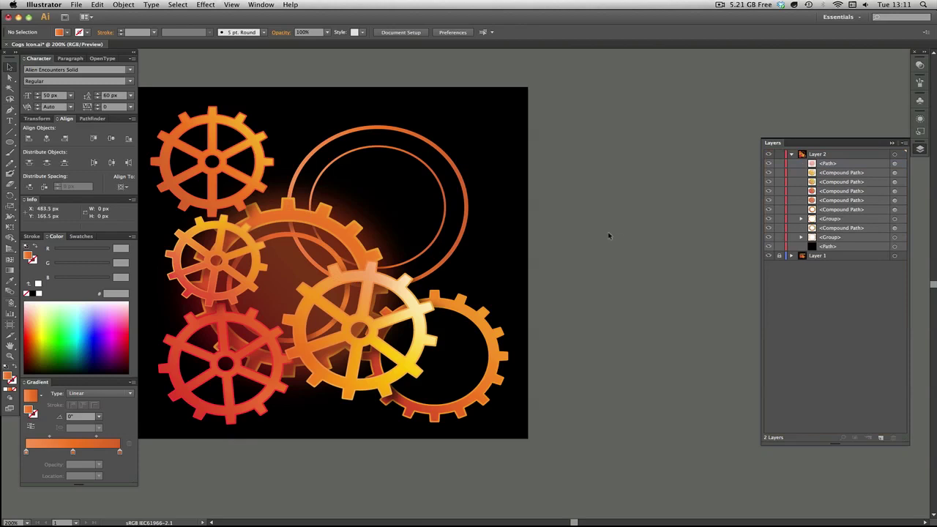
{"action": "left_click_drag", "start_coordinate": [602, 224], "coordinate": [685, 236]}
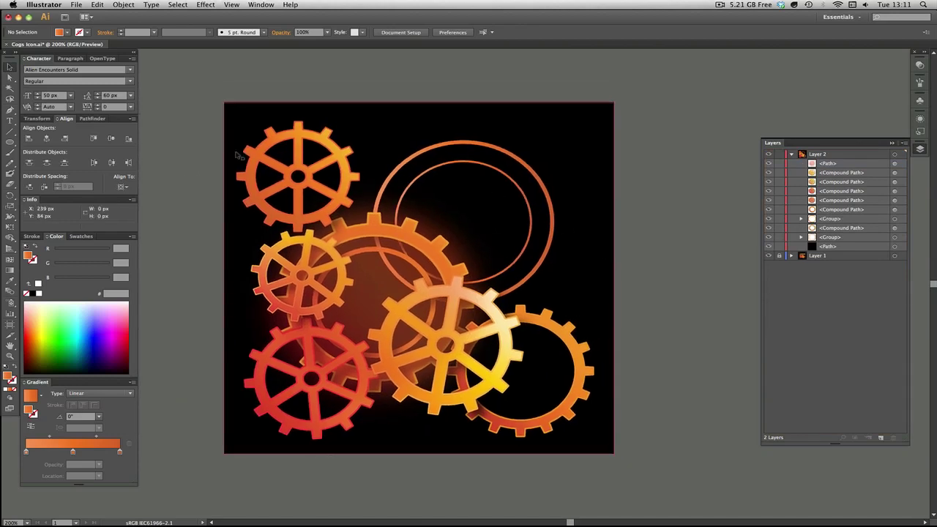
Add the text NAME in 50 px Alien Encounters Solid on the empty canvas above the black artboard.
{"action": "scroll", "coordinate": [192, 197], "scroll_direction": "up", "scroll_amount": 5}
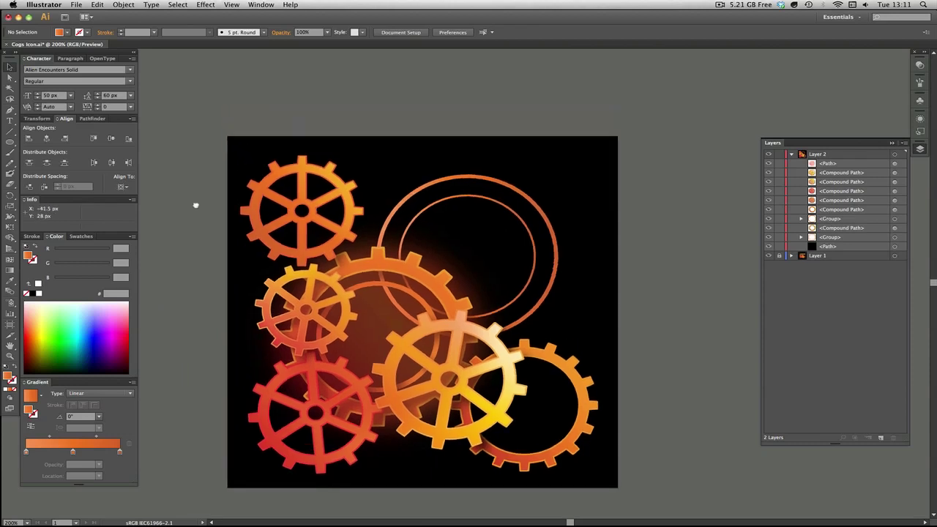
{"action": "scroll", "coordinate": [201, 234], "scroll_direction": "down", "scroll_amount": 1}
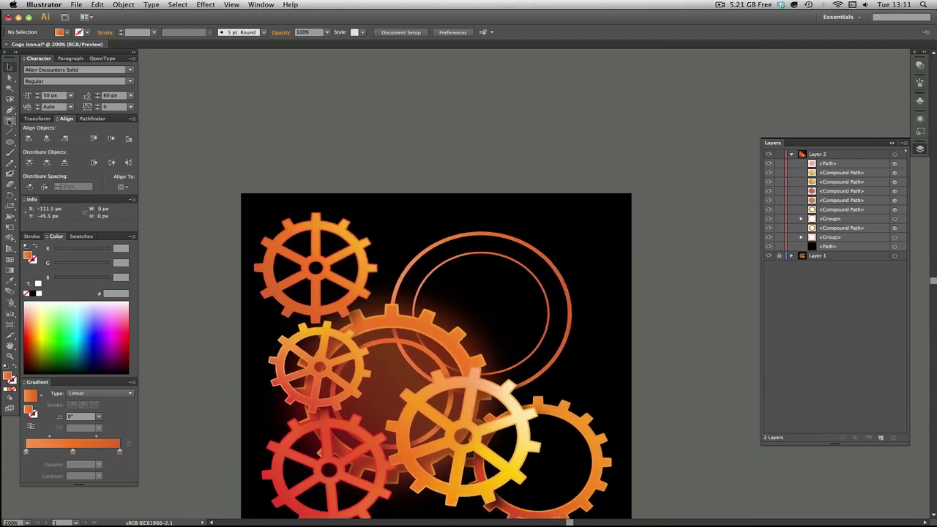
{"action": "left_click", "coordinate": [10, 121]}
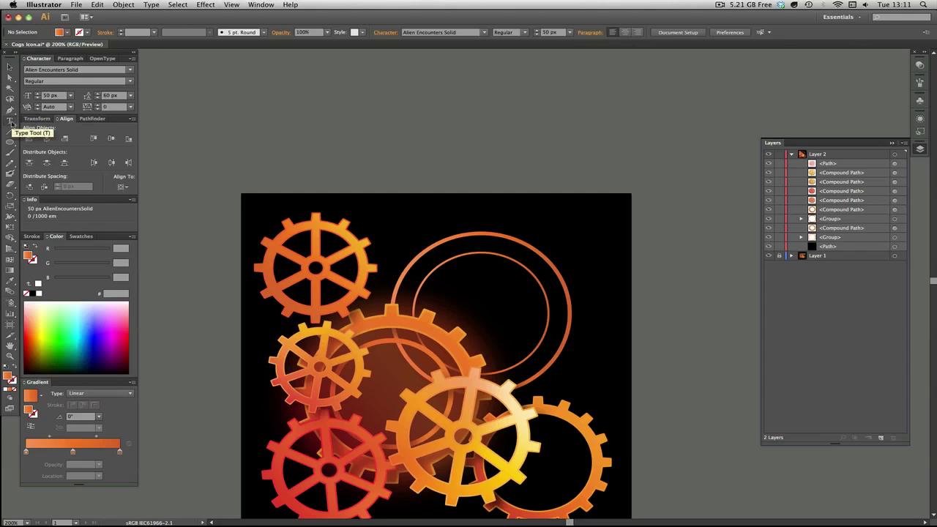
{"action": "left_click", "coordinate": [268, 117]}
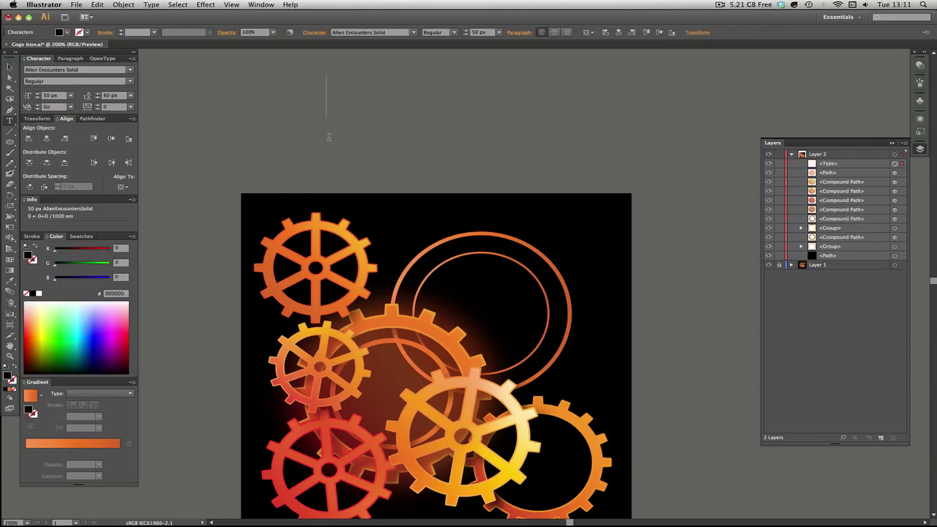
{"action": "type", "text": "NAME"}
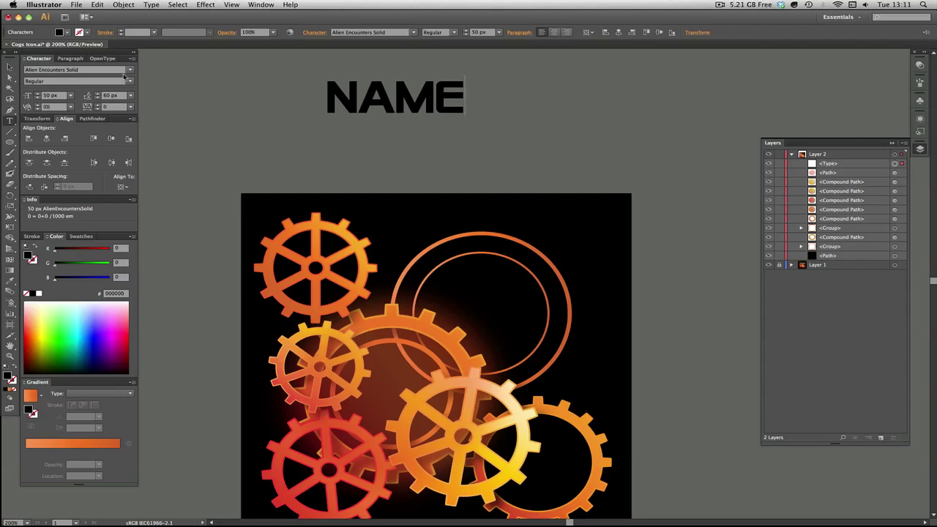
{"action": "key", "text": "Escape"}
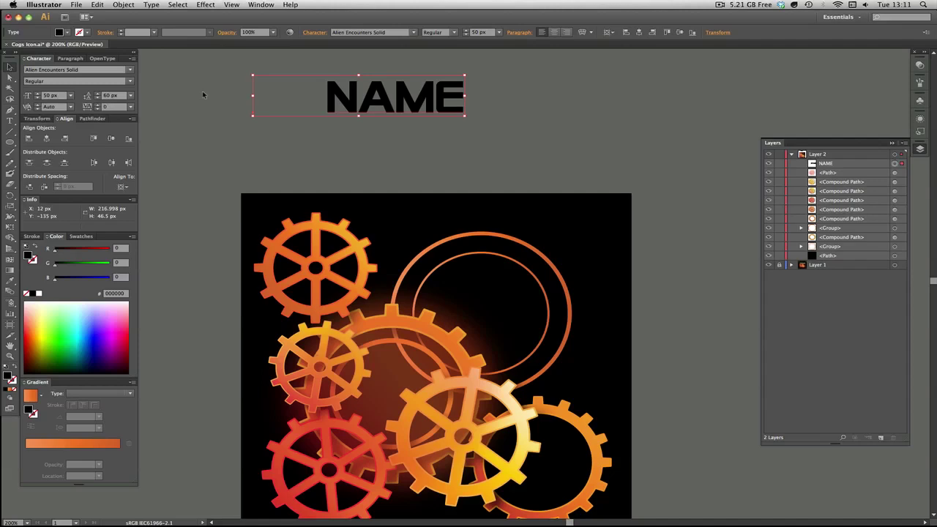
Try the Alien League font on the NAME text and return it to Alien Encounters Solid Regular.
{"action": "left_click", "coordinate": [131, 70]}
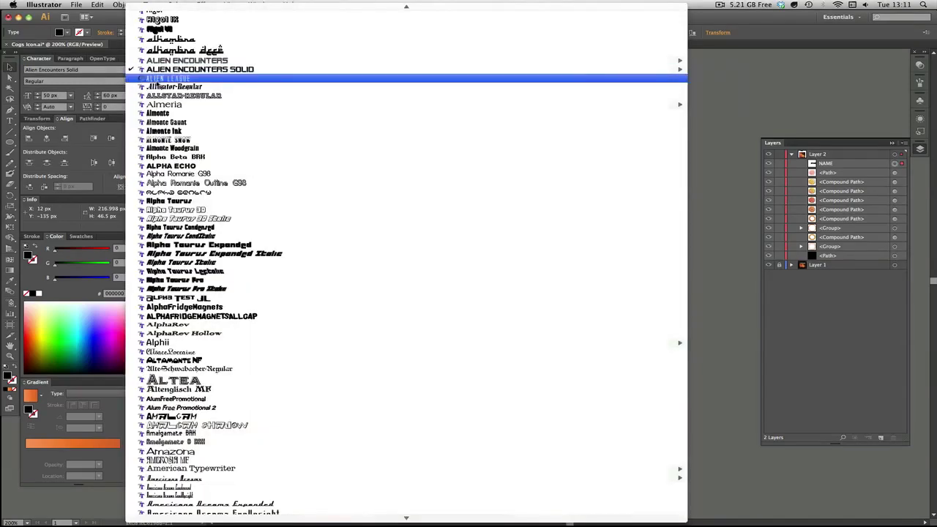
{"action": "left_click", "coordinate": [156, 79]}
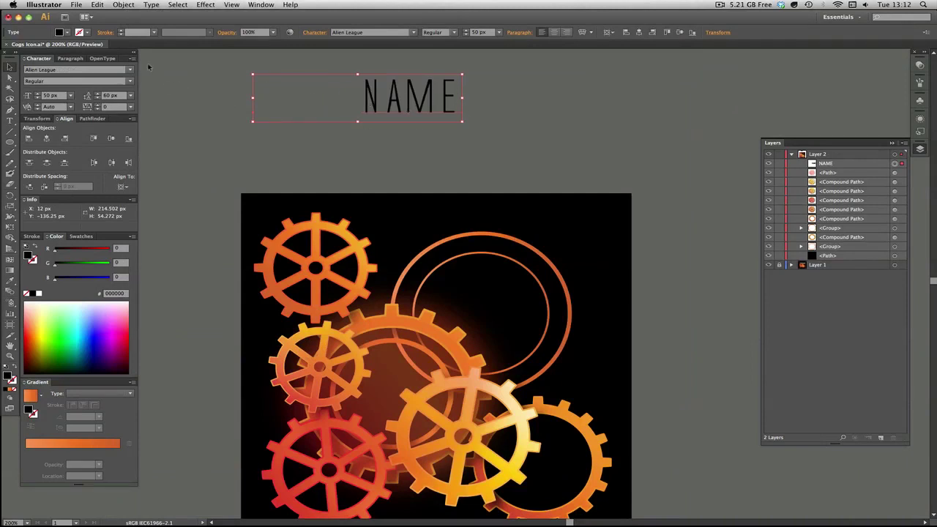
{"action": "left_click", "coordinate": [131, 71]}
{"action": "mouse_move", "coordinate": [181, 62]}
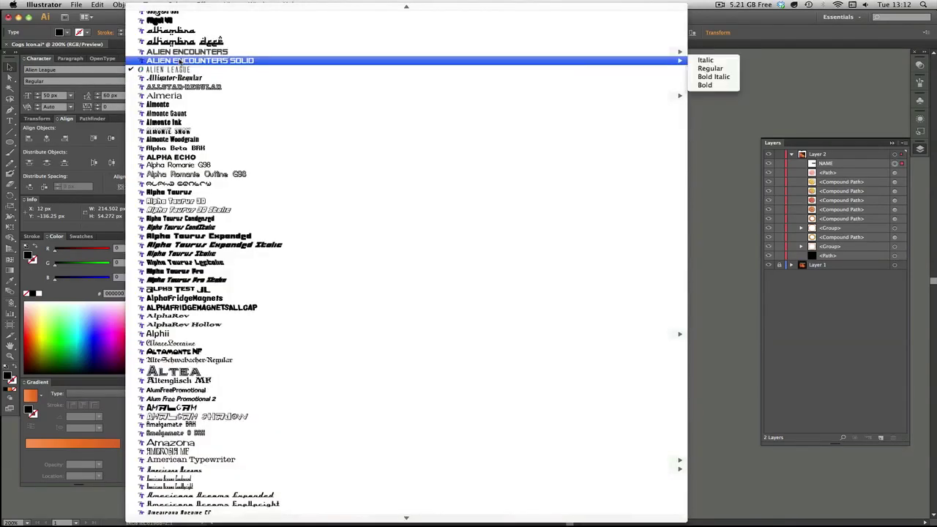
{"action": "left_click", "coordinate": [715, 69]}
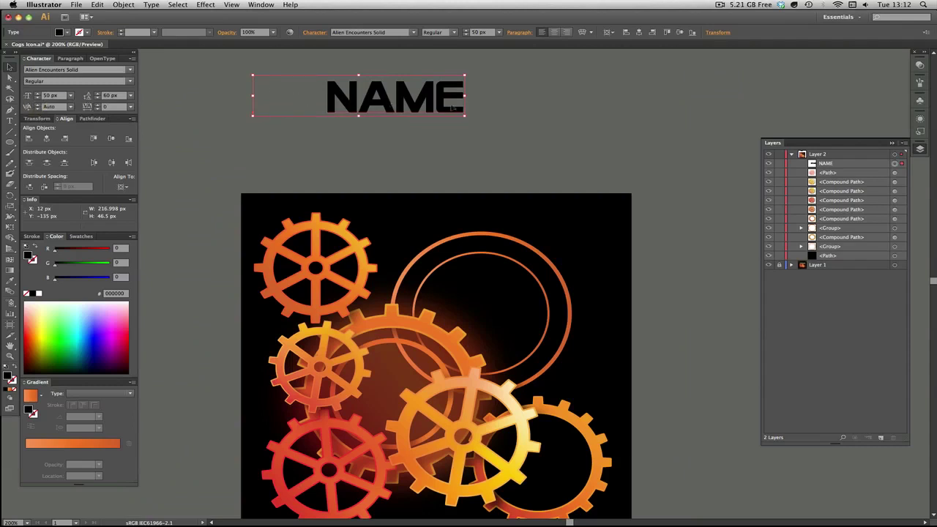
Convert the NAME text to outlines.
{"action": "key", "text": "super+shift+b"}
{"action": "left_click_drag", "start_coordinate": [528, 98], "coordinate": [531, 140]}
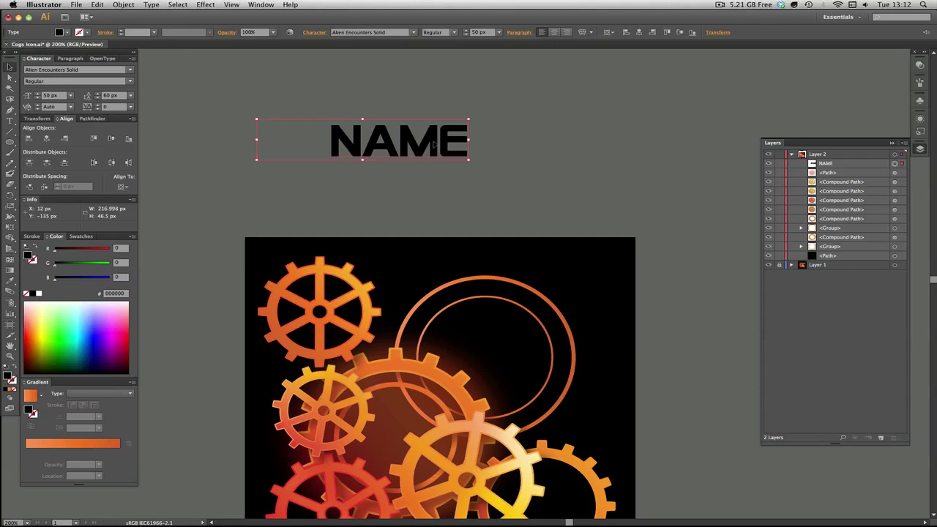
{"action": "left_click", "coordinate": [152, 5]}
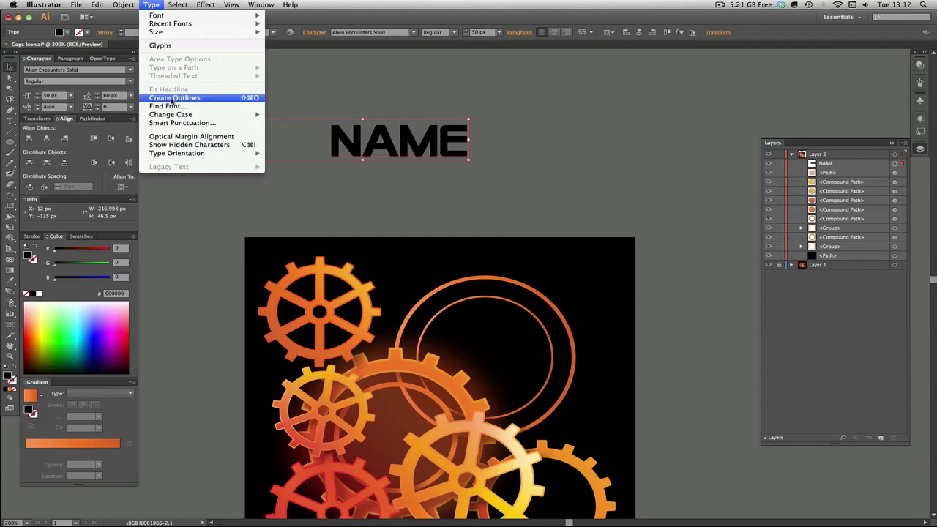
{"action": "left_click", "coordinate": [173, 98]}
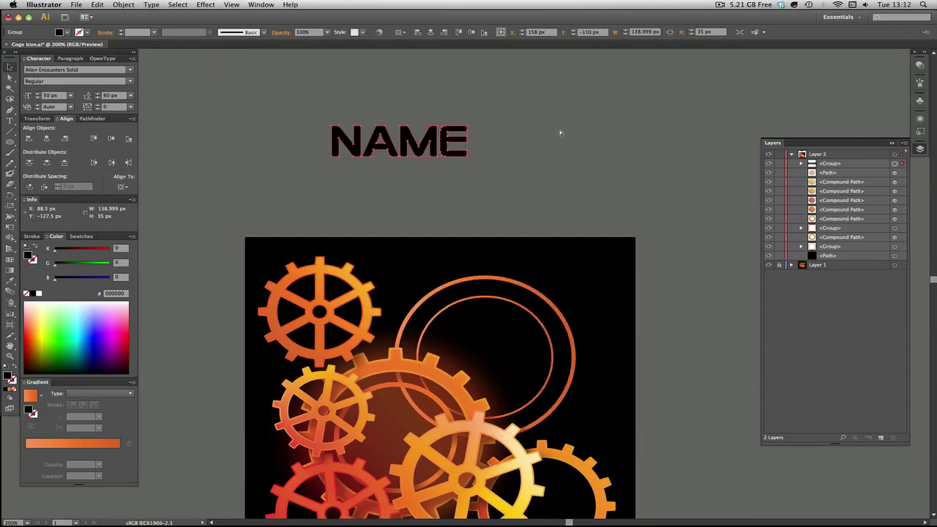
Expand the outlined NAME group in the layer list and nudge only the letter E 1 px closer to the M.
{"action": "key", "text": "super+equal"}
{"action": "left_click_drag", "start_coordinate": [398, 195], "coordinate": [428, 287]}
{"action": "left_click", "coordinate": [393, 130]}
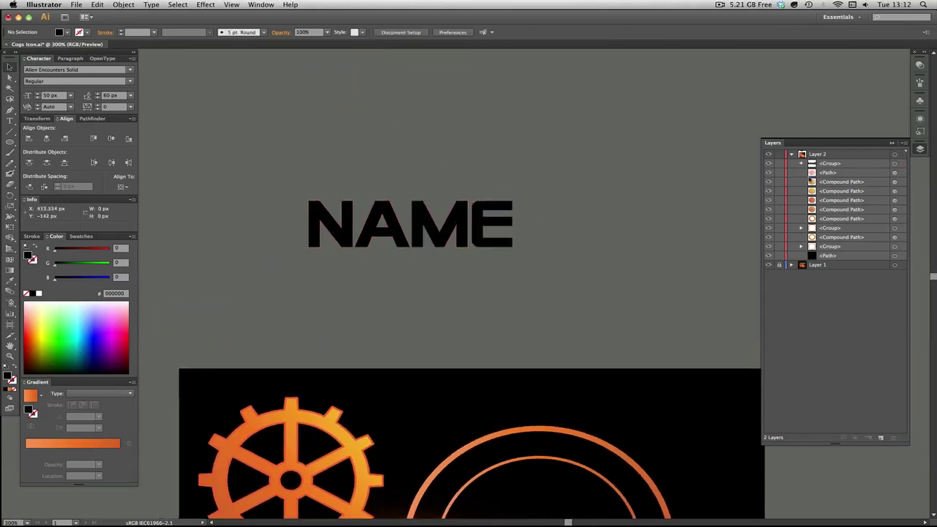
{"action": "left_click", "coordinate": [800, 164]}
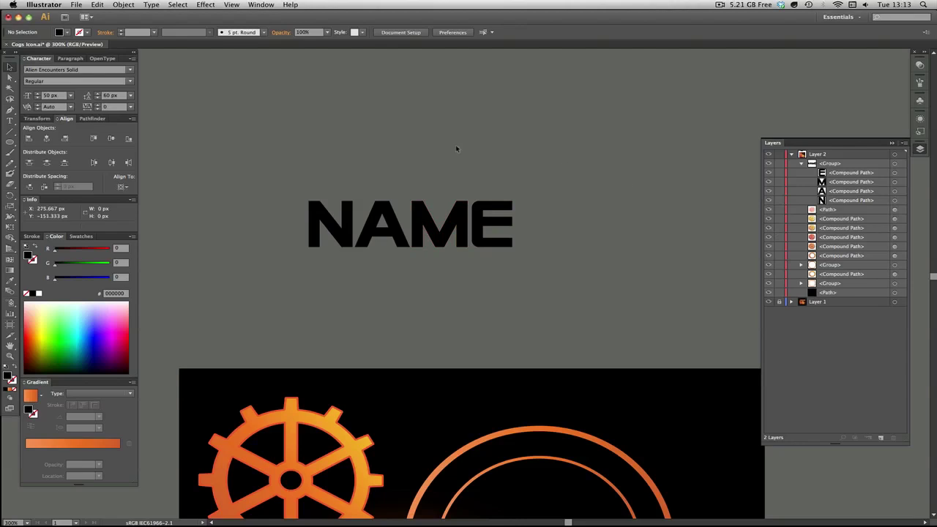
{"action": "left_click", "coordinate": [11, 77]}
{"action": "left_click", "coordinate": [479, 223]}
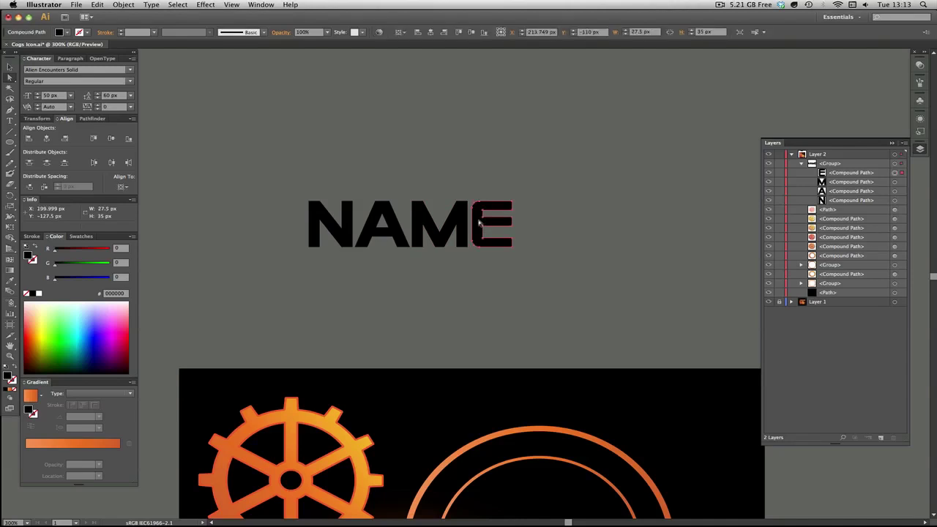
{"action": "key", "text": "Left"}
{"action": "left_click", "coordinate": [10, 66]}
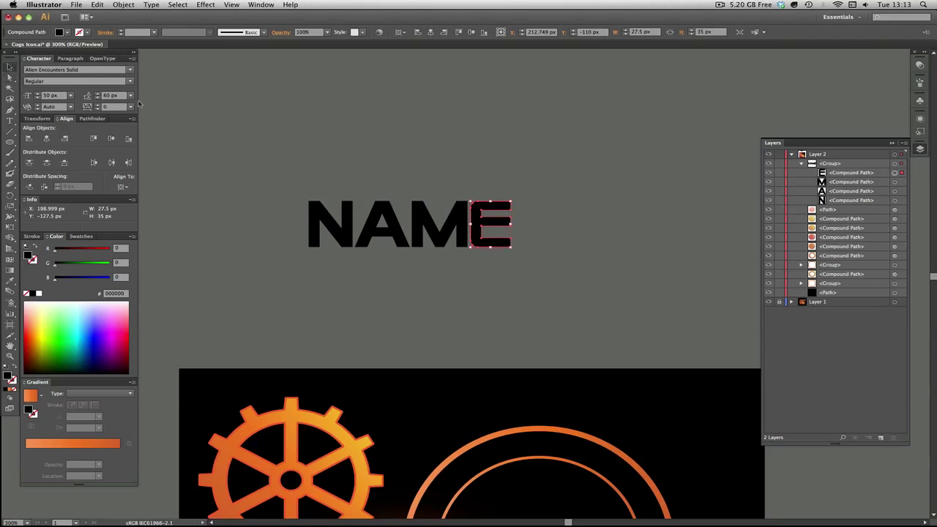
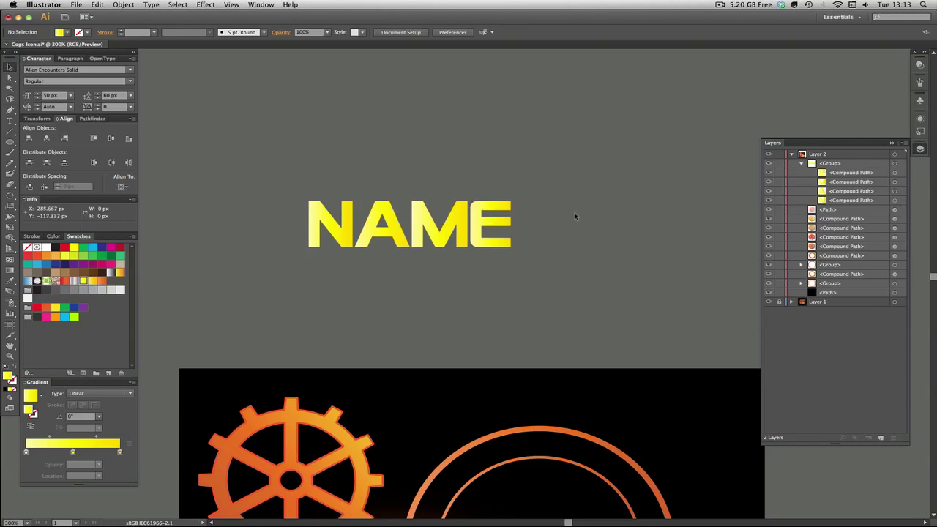
Combine the NAME letters into one compound path and fill it with the yellow linear gradient swatch.
{"action": "left_click", "coordinate": [323, 219]}
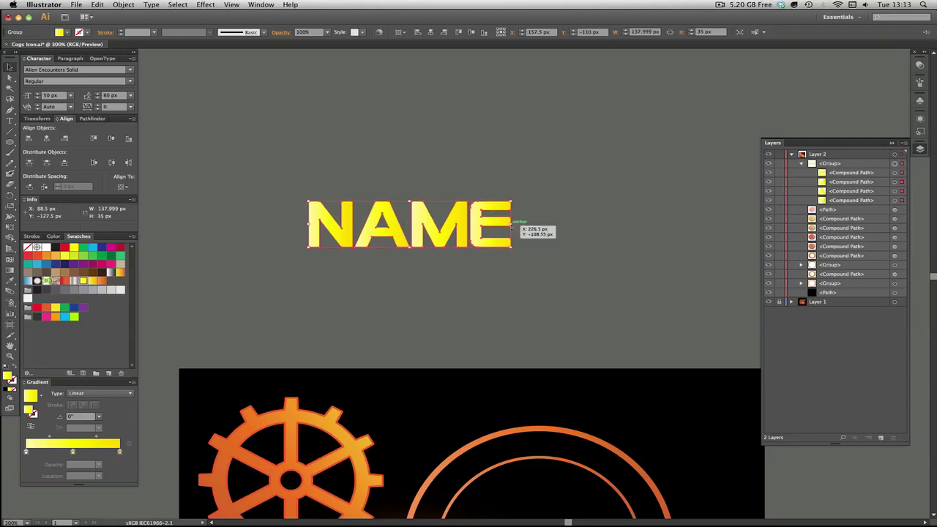
{"action": "left_click", "coordinate": [130, 6]}
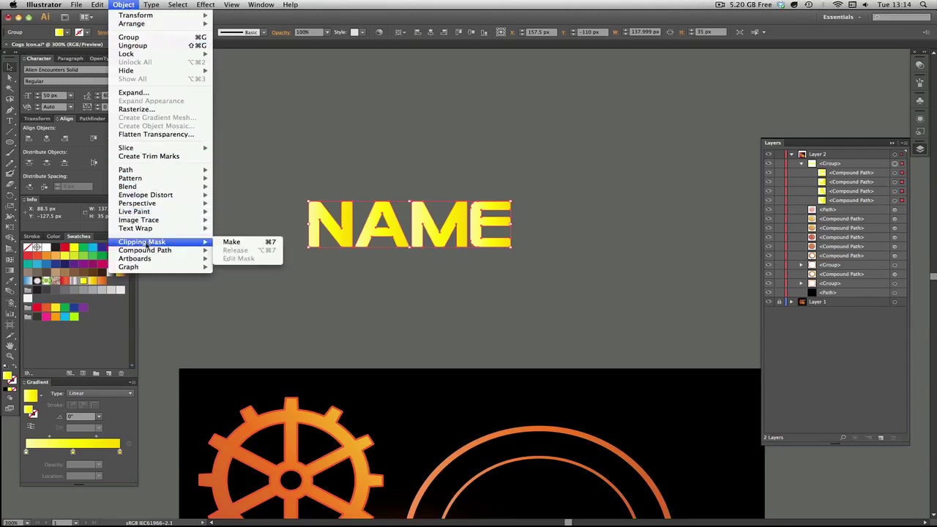
{"action": "mouse_move", "coordinate": [148, 251]}
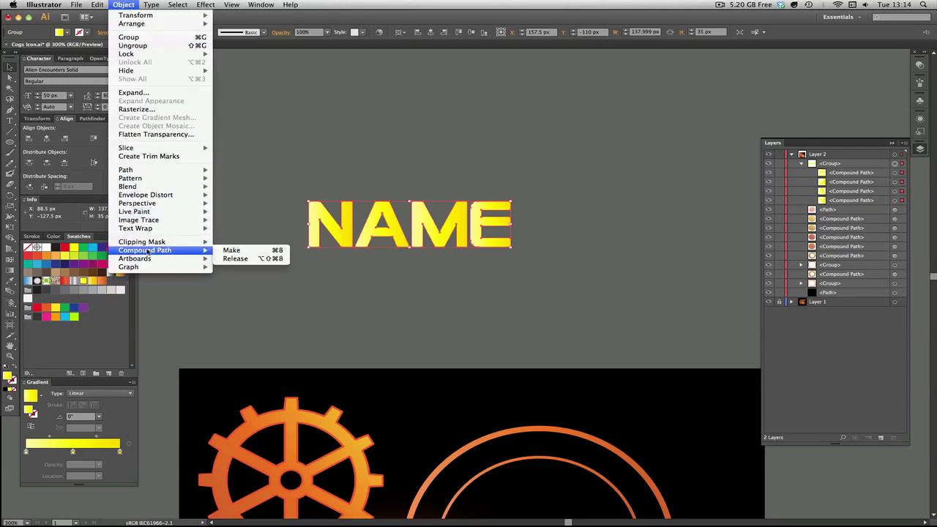
{"action": "left_click", "coordinate": [231, 250]}
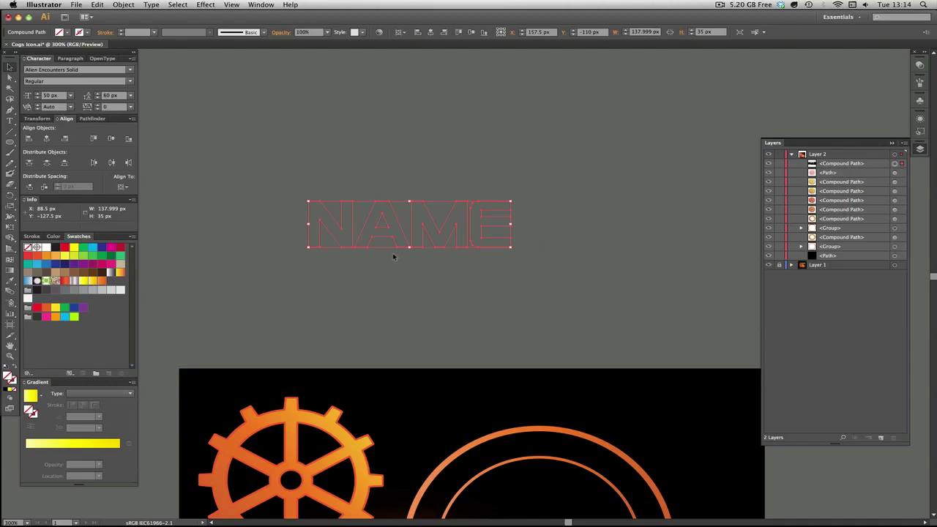
{"action": "left_click", "coordinate": [84, 282]}
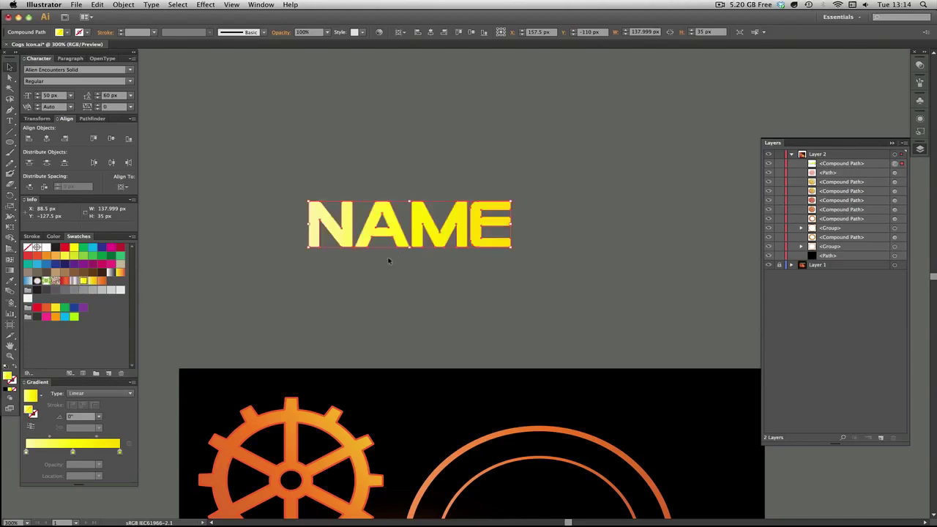
{"action": "left_click", "coordinate": [246, 256]}
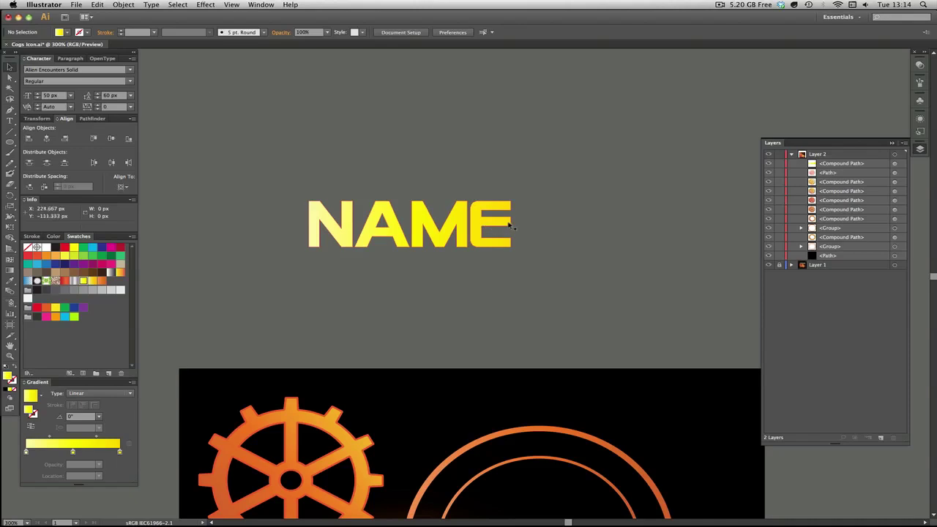
Redirect the NAME lettering's gradient to run vertically from the letters' tops to their bases, at -90°.
{"action": "left_click", "coordinate": [328, 211]}
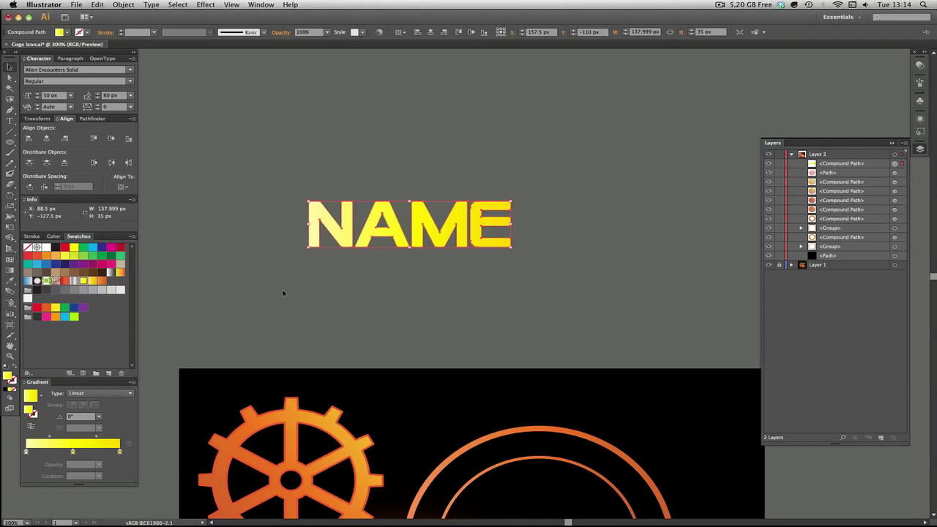
{"action": "left_click", "coordinate": [9, 271]}
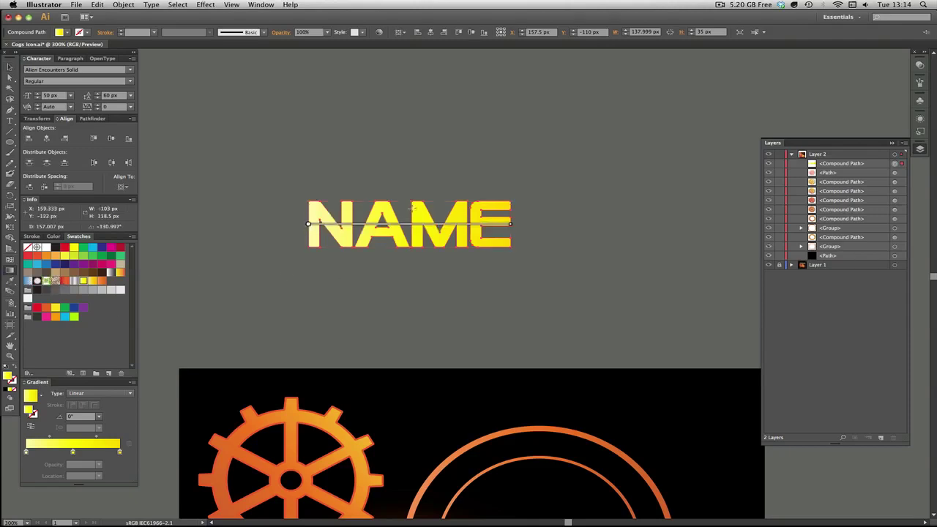
{"action": "mouse_move", "coordinate": [413, 204]}
{"action": "left_mouse_down"}
{"action": "mouse_move", "coordinate": [415, 274]}
{"action": "mouse_move", "coordinate": [416, 234]}
{"action": "mouse_move", "coordinate": [415, 248]}
{"action": "left_mouse_up"}
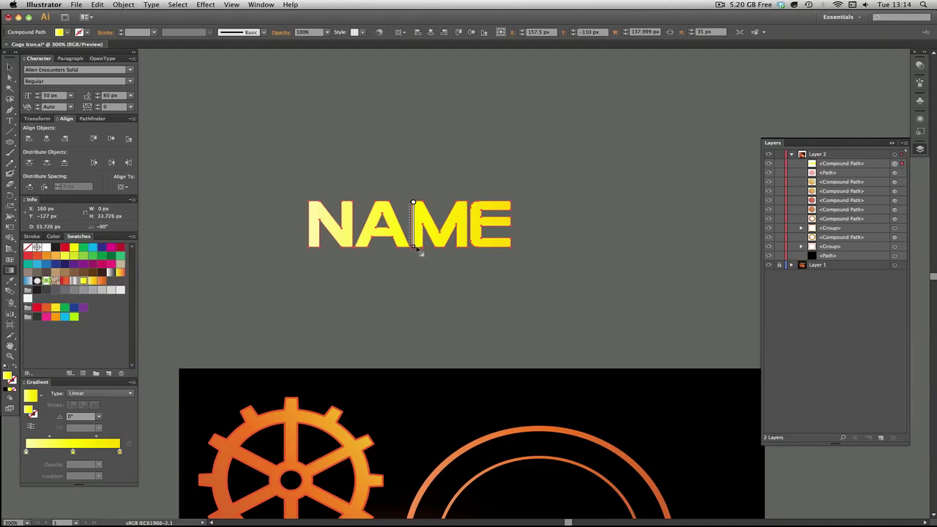
{"action": "left_click_drag", "start_coordinate": [416, 203], "coordinate": [418, 247]}
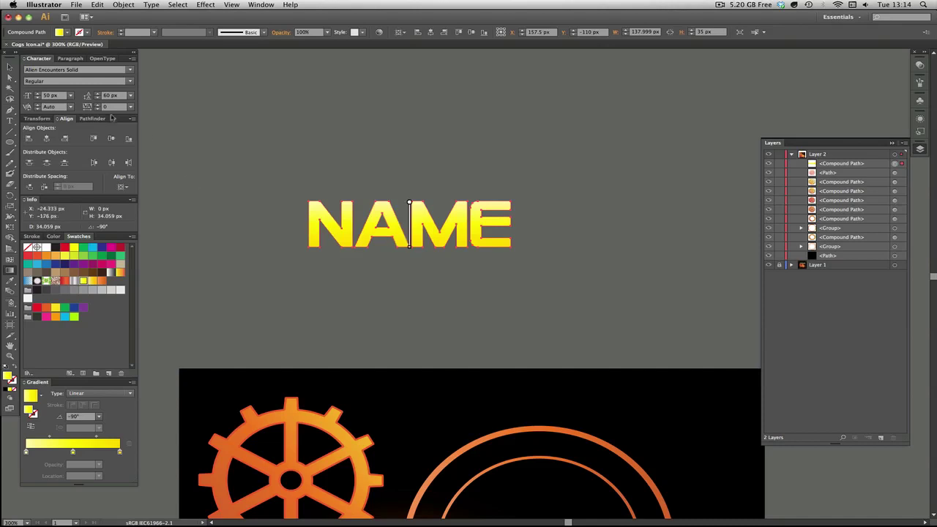
{"action": "left_click", "coordinate": [9, 67]}
{"action": "left_click", "coordinate": [399, 144]}
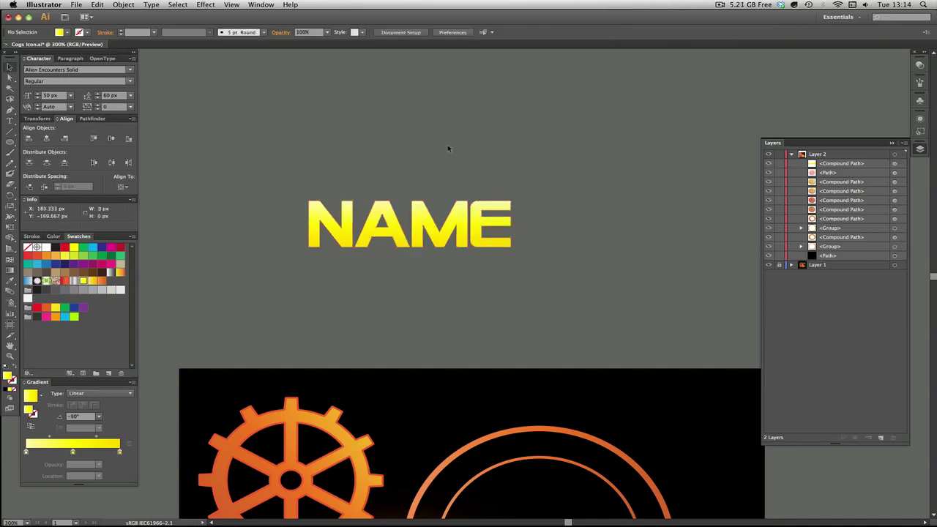
Give the NAME lettering a 1 px black (000000) stroke.
{"action": "left_click", "coordinate": [423, 235]}
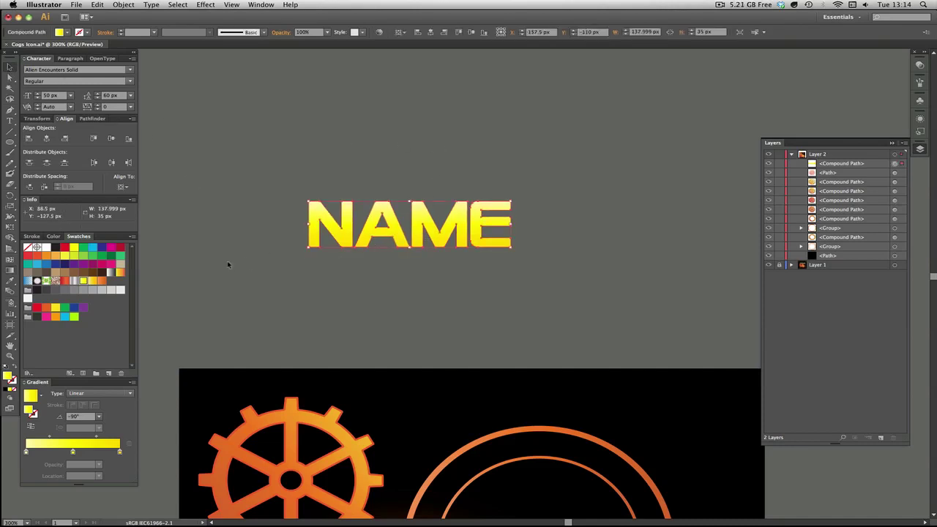
{"action": "left_click", "coordinate": [10, 388]}
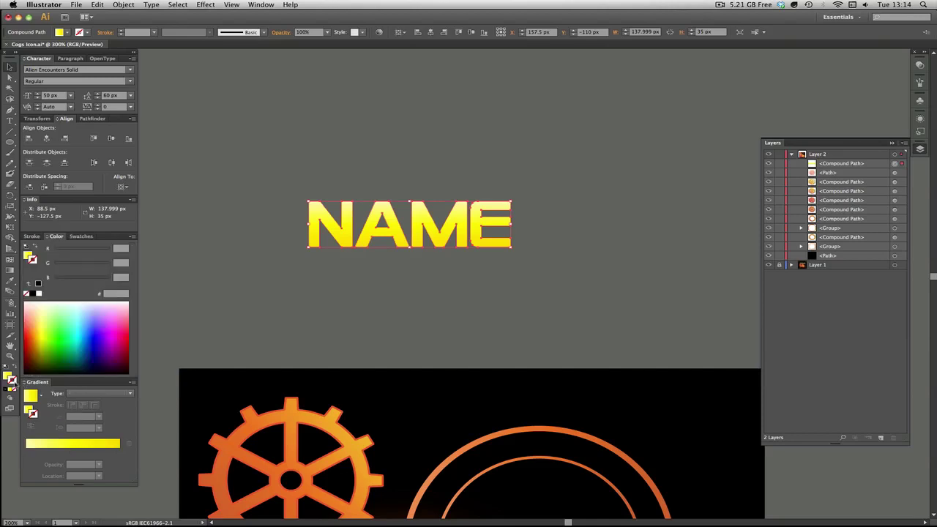
{"action": "left_click", "coordinate": [32, 292]}
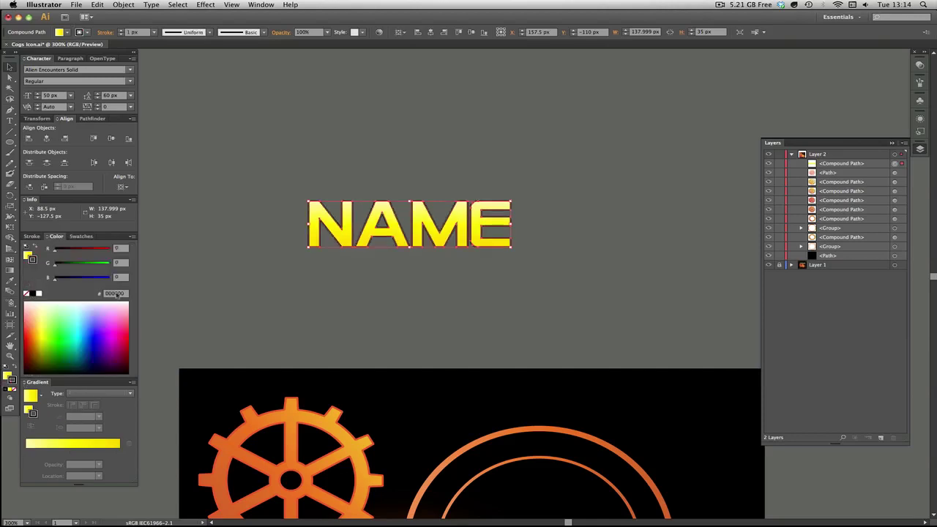
{"action": "left_click", "coordinate": [314, 302]}
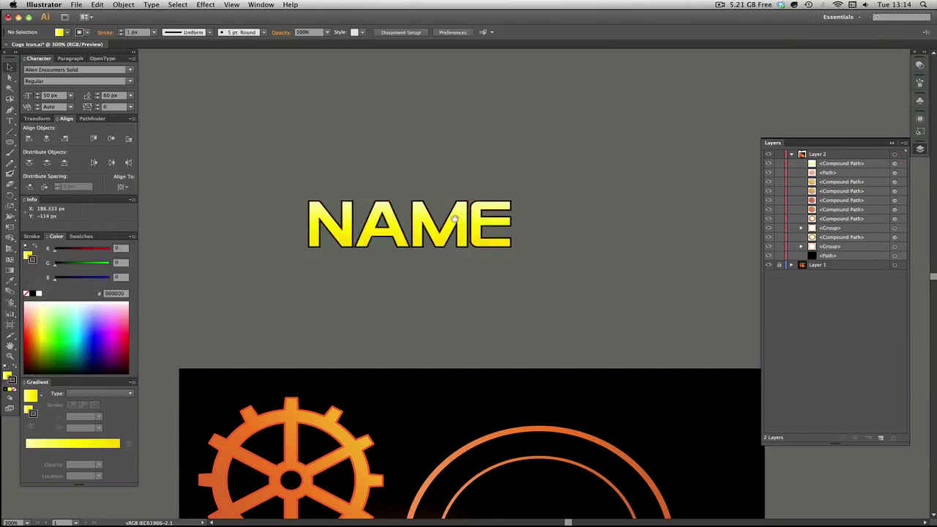
Move the NAME lettering onto the black artboard over the upper part of the rings, centred at about X 239 px, Y 77 px.
{"action": "scroll", "coordinate": [456, 227], "scroll_direction": "up", "scroll_amount": 2}
{"action": "scroll", "coordinate": [455, 228], "scroll_direction": "down", "scroll_amount": 5}
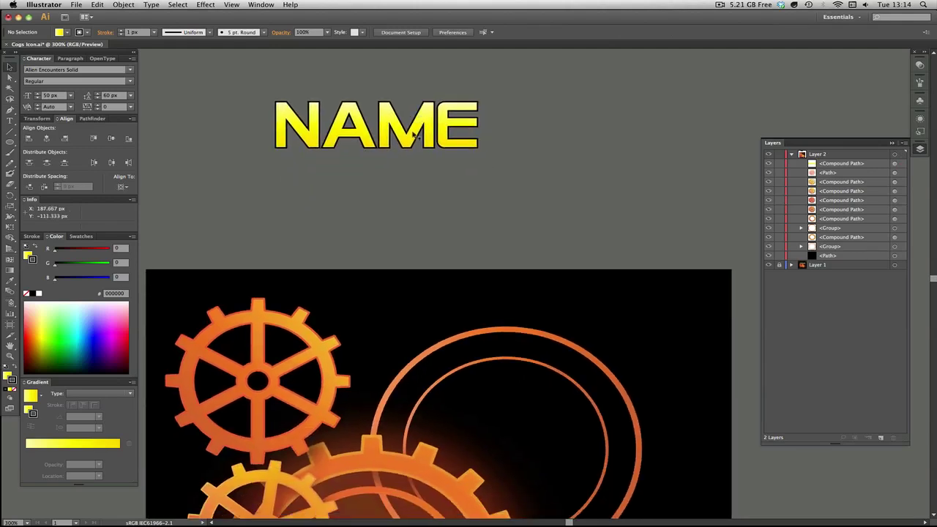
{"action": "left_click_drag", "start_coordinate": [388, 125], "coordinate": [546, 408]}
{"action": "left_click_drag", "start_coordinate": [452, 254], "coordinate": [427, 88]}
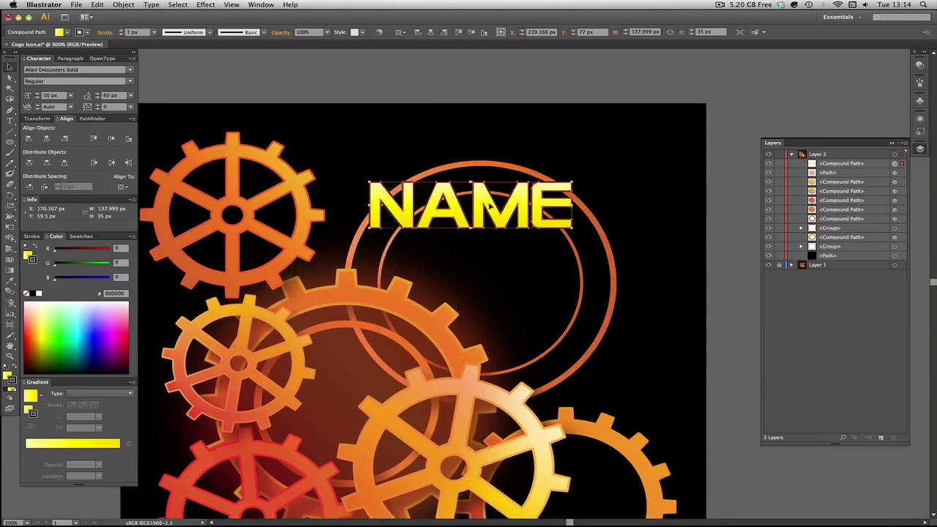
Enlarge the NAME lettering proportionally around its centre to about 200 × 51 px.
{"action": "left_click_drag", "start_coordinate": [368, 230], "coordinate": [325, 268]}
{"action": "left_click", "coordinate": [694, 89]}
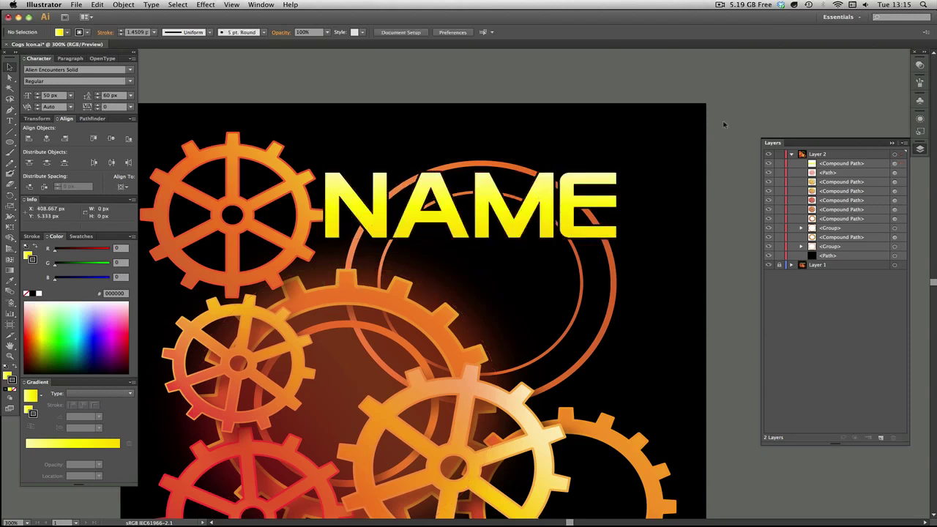
{"action": "scroll", "coordinate": [732, 178], "scroll_direction": "down", "scroll_amount": 2}
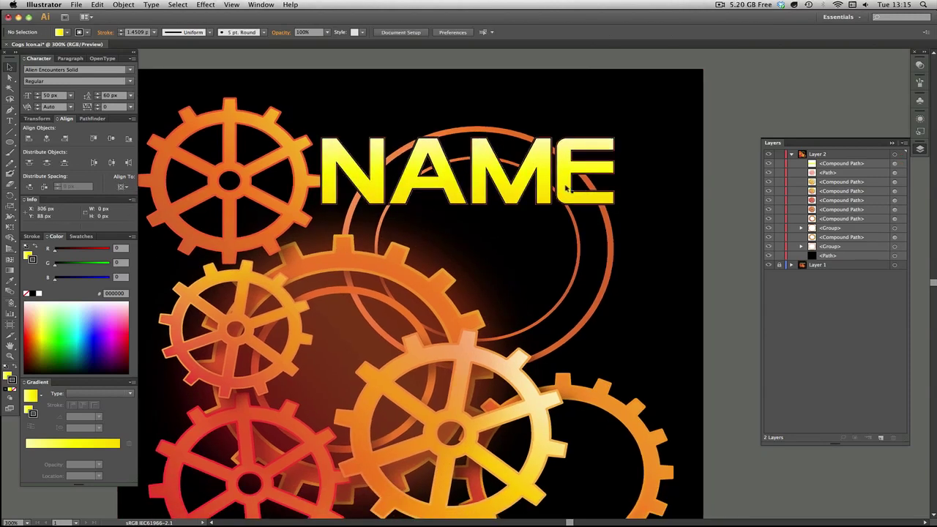
Apply the Stylize Drop Shadow effect to the NAME lettering with the dialog's existing settings.
{"action": "left_click", "coordinate": [520, 152]}
{"action": "left_click", "coordinate": [206, 5]}
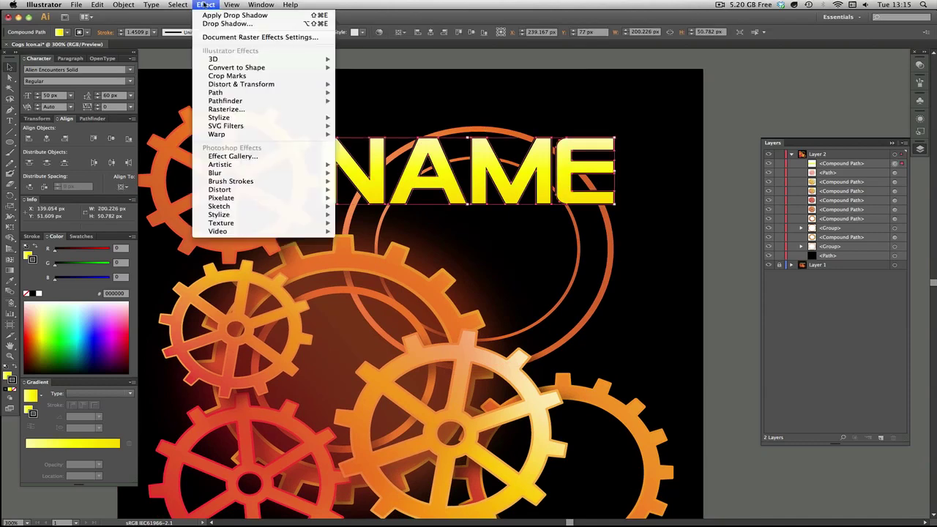
{"action": "mouse_move", "coordinate": [216, 119]}
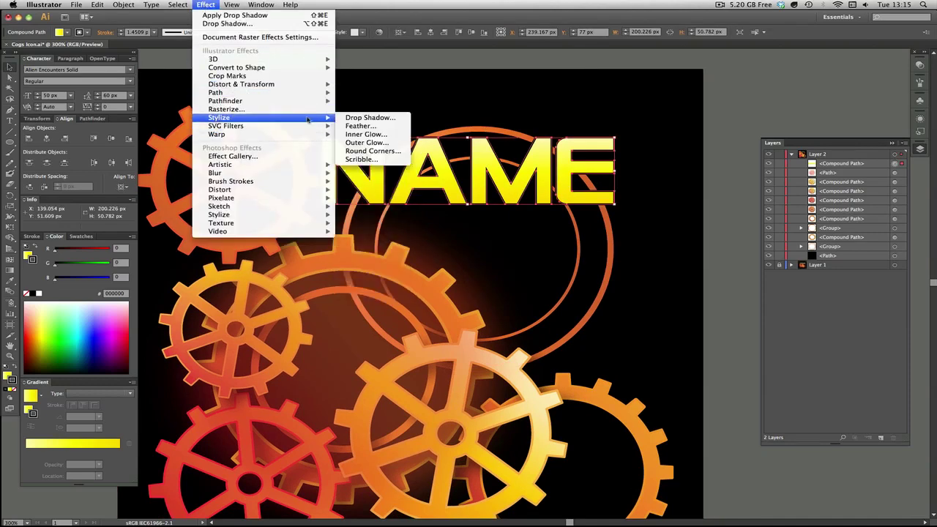
{"action": "left_click", "coordinate": [368, 118]}
{"action": "key", "text": "Return"}
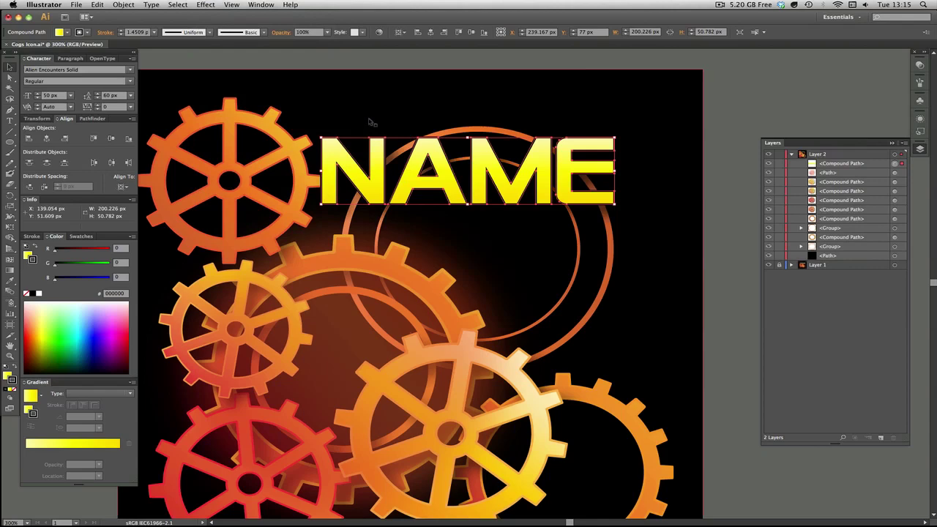
{"action": "left_click", "coordinate": [750, 142]}
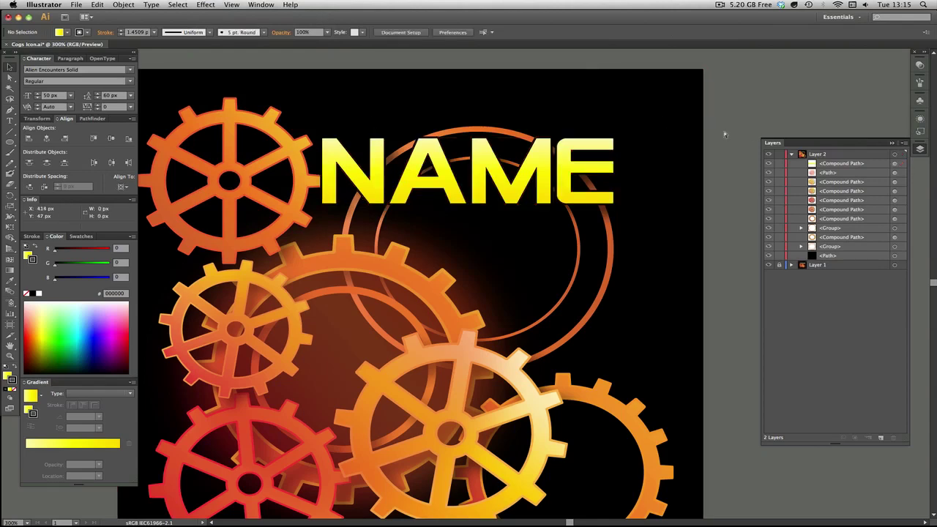
Scale the NAME lettering up slightly from its upper-left corner, keeping its proportions.
{"action": "key", "text": "super+minus"}
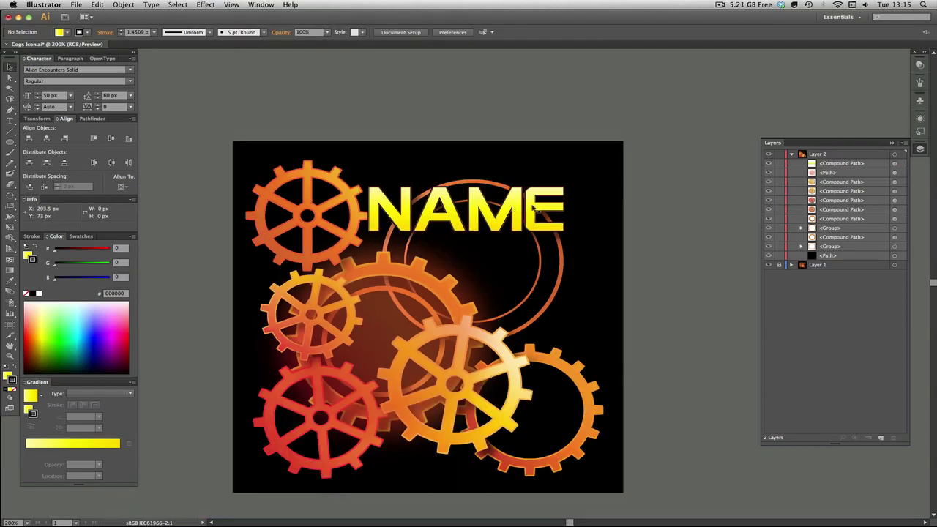
{"action": "left_click", "coordinate": [540, 211]}
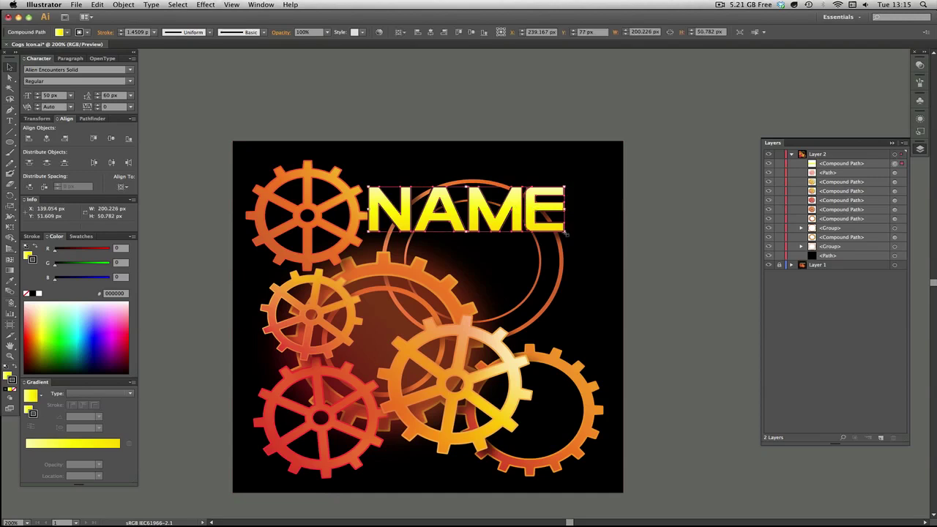
{"action": "left_click_drag", "start_coordinate": [566, 232], "coordinate": [585, 246]}
{"action": "left_click", "coordinate": [707, 247]}
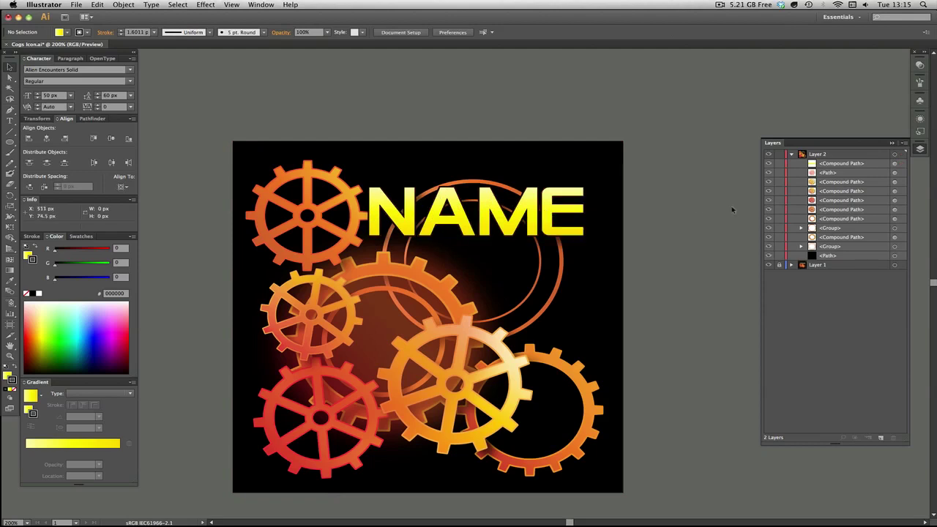
Create a 400 × 400 px rectangle and centre it on the artboard horizontally and vertically, covering the artwork.
{"action": "scroll", "coordinate": [673, 203], "scroll_direction": "down", "scroll_amount": 3}
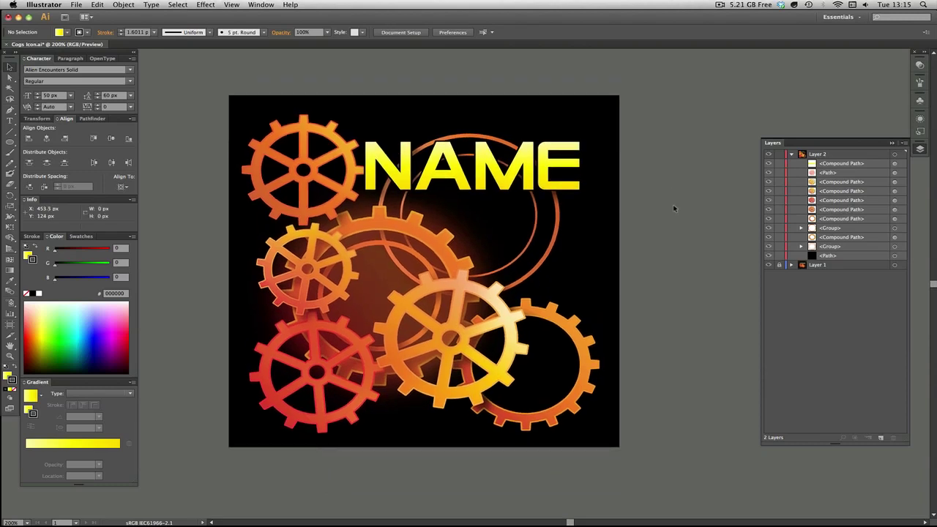
{"action": "left_click_drag", "start_coordinate": [9, 143], "coordinate": [44, 143]}
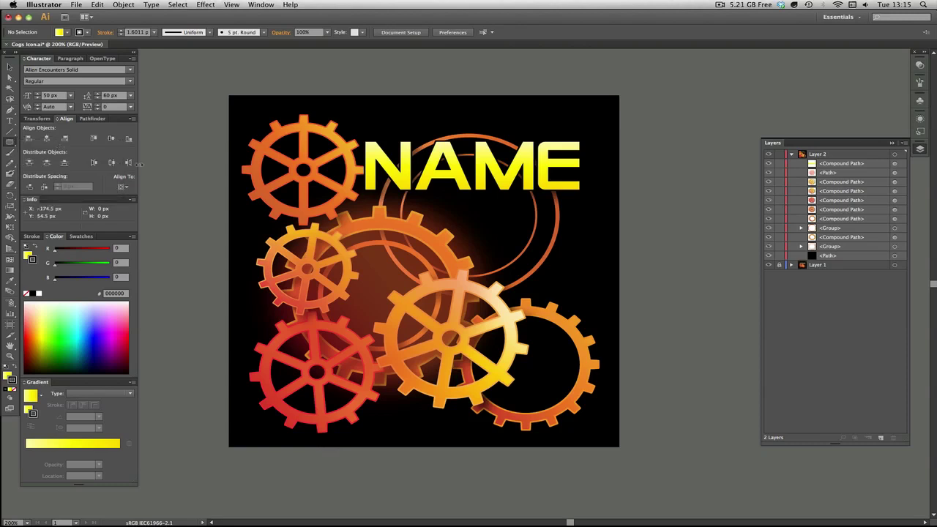
{"action": "left_click", "coordinate": [205, 96]}
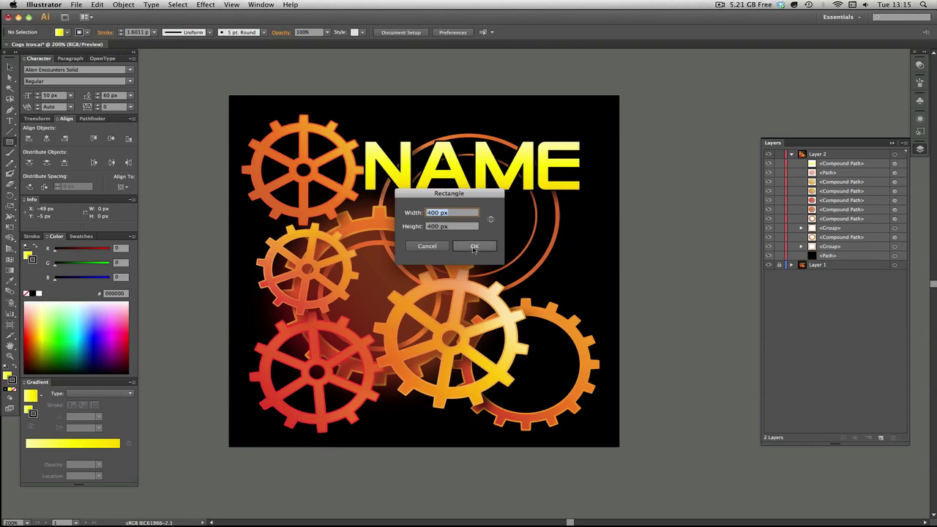
{"action": "left_click", "coordinate": [473, 246]}
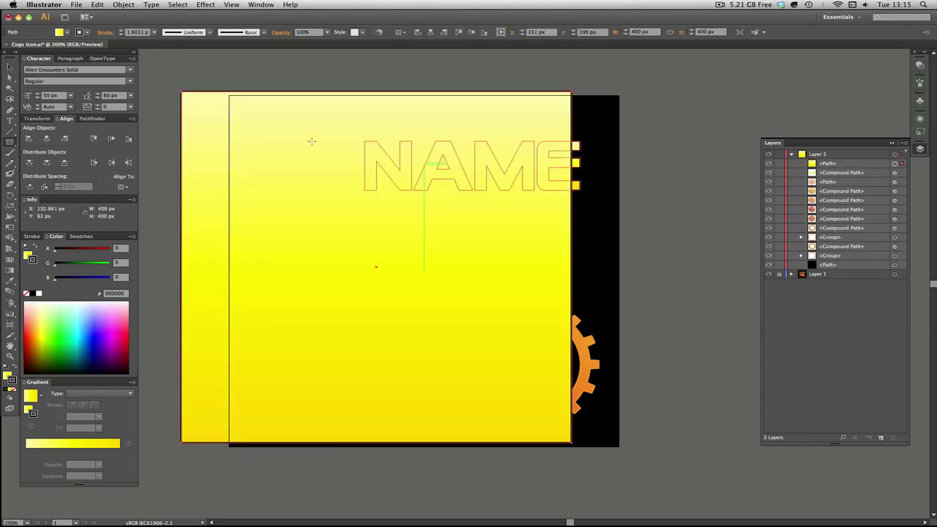
{"action": "left_click", "coordinate": [109, 140]}
{"action": "left_click", "coordinate": [110, 139]}
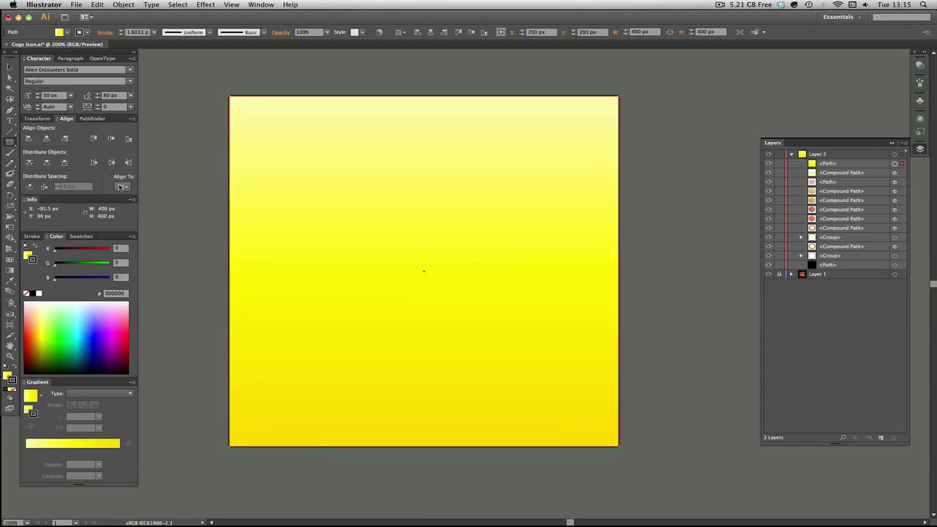
Fill the 400 px square with the Super Soft Black Vignette gradient swatch and remove its stroke.
{"action": "left_click", "coordinate": [80, 236]}
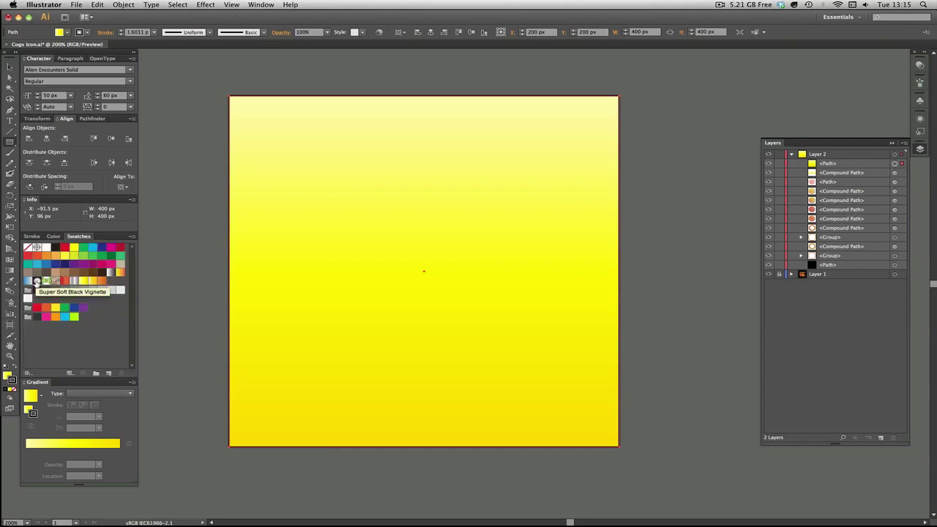
{"action": "left_click", "coordinate": [37, 282]}
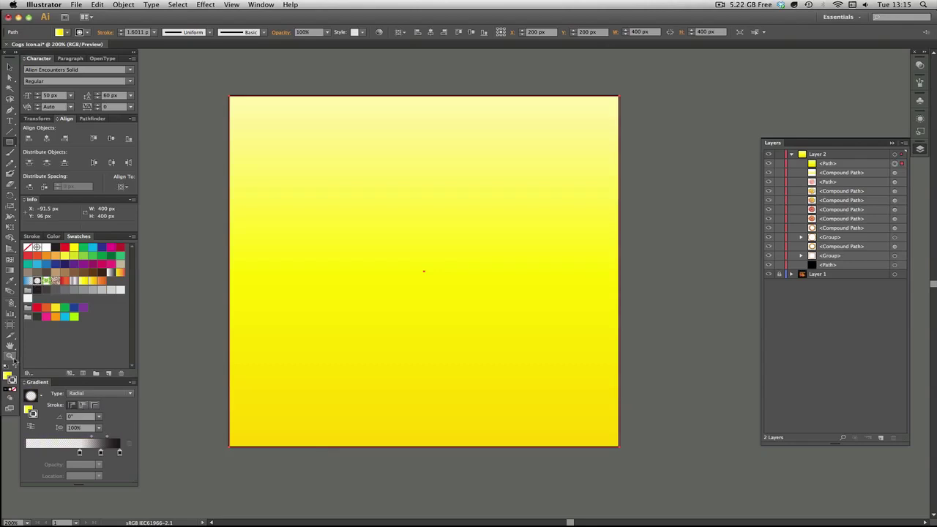
{"action": "left_click", "coordinate": [12, 380]}
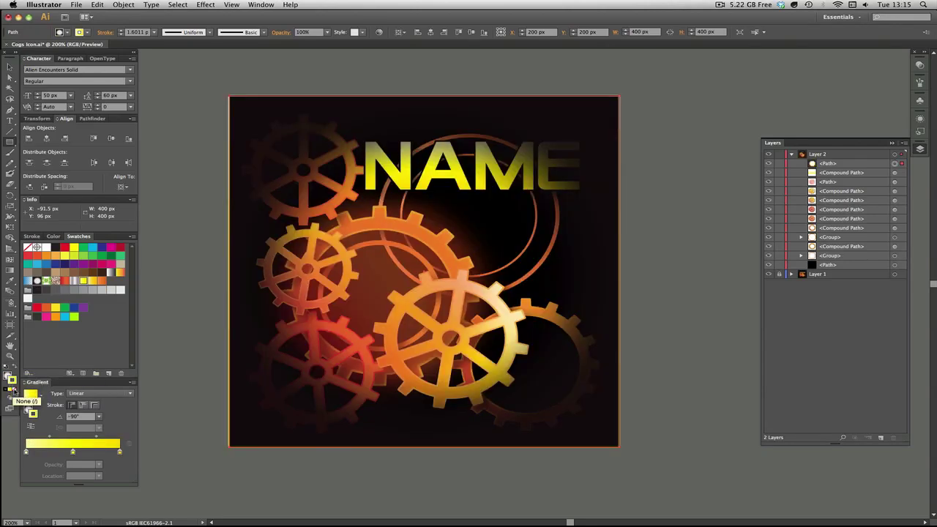
{"action": "left_click", "coordinate": [17, 390]}
{"action": "left_click", "coordinate": [8, 377]}
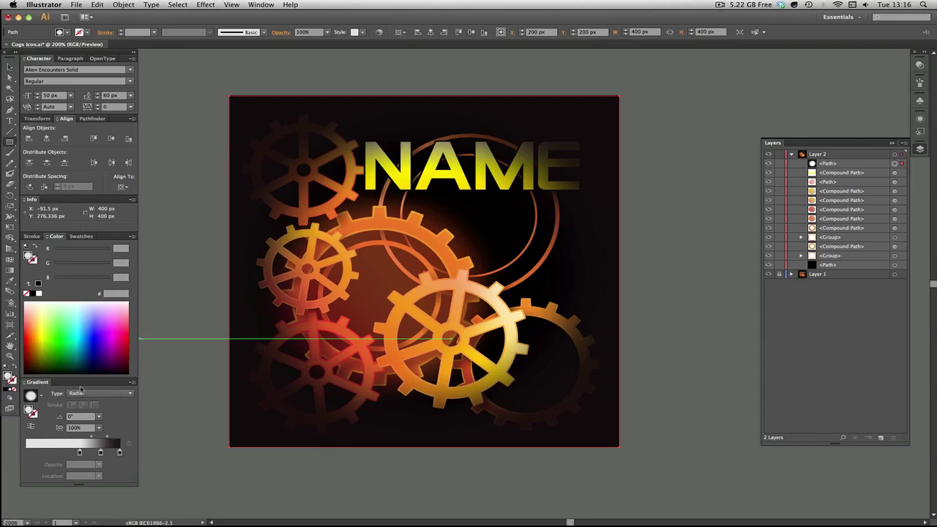
Open the Vignettes gradient swatch library and place it beside the artboard, clear of the artwork.
{"action": "left_click", "coordinate": [81, 236]}
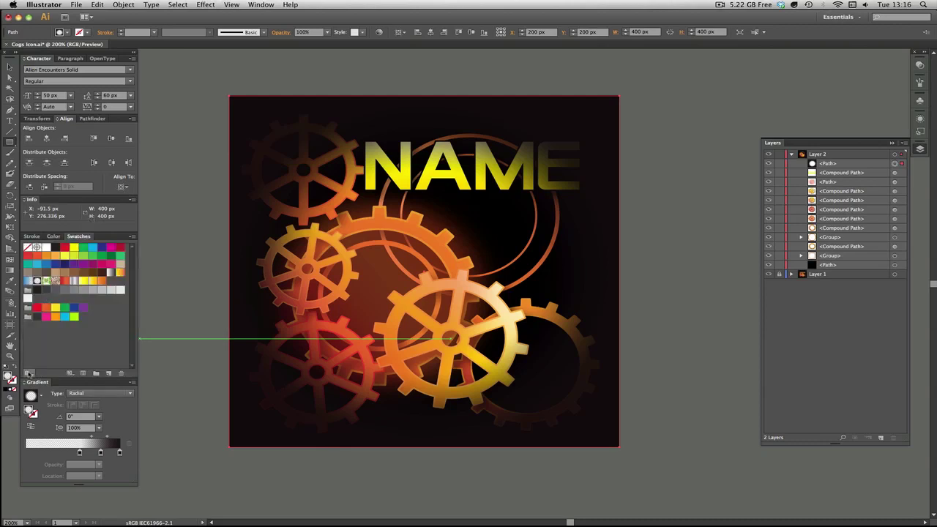
{"action": "left_click", "coordinate": [28, 373]}
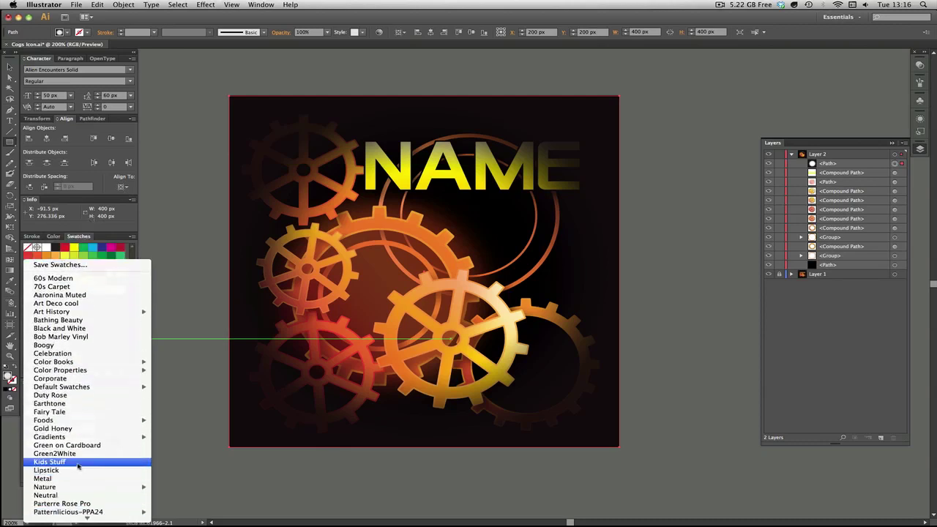
{"action": "mouse_move", "coordinate": [87, 437]}
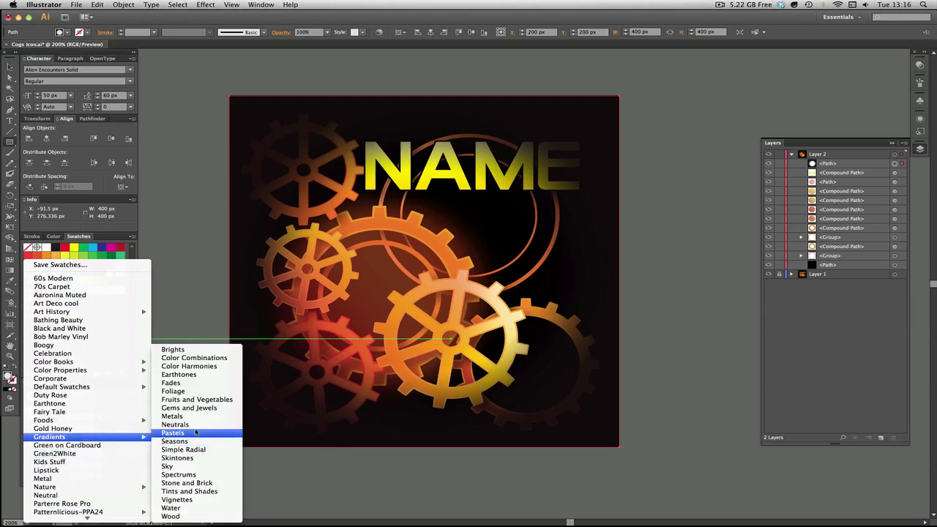
{"action": "left_click", "coordinate": [176, 499]}
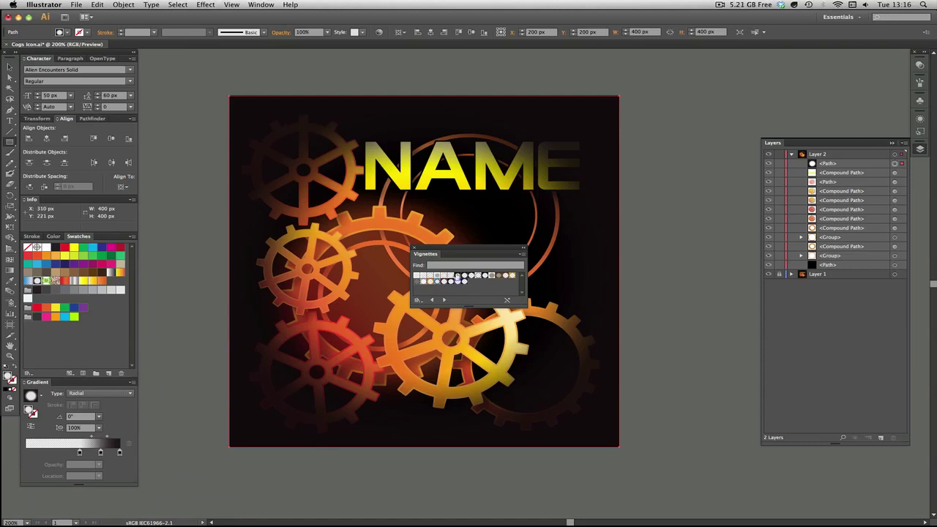
{"action": "left_click_drag", "start_coordinate": [462, 251], "coordinate": [687, 122]}
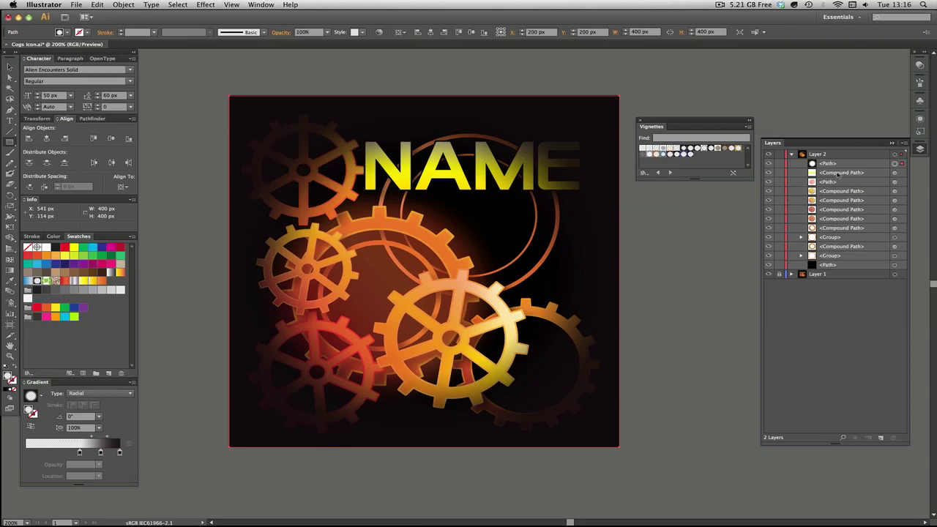
Move the NAME lettering above the vignette square in the stacking order, rename it TEXT and lock it.
{"action": "left_click_drag", "start_coordinate": [838, 172], "coordinate": [834, 160]}
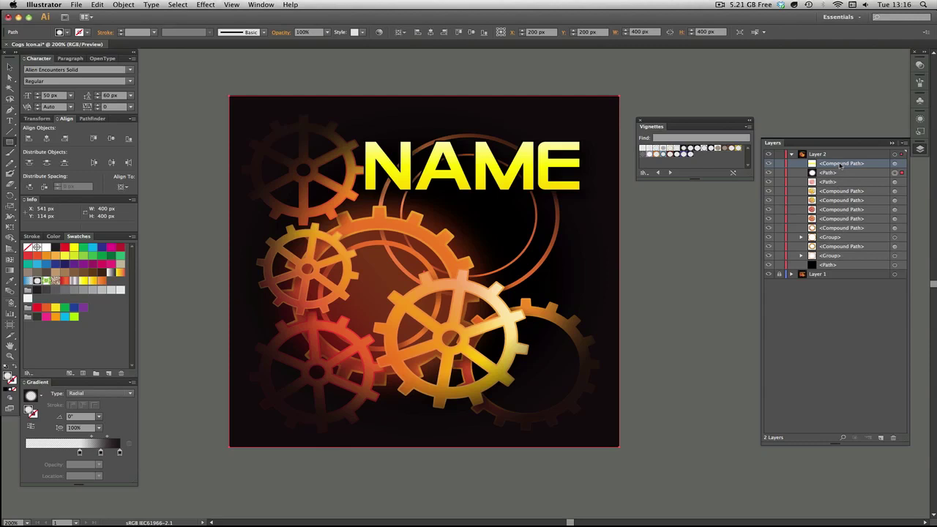
{"action": "double_click", "coordinate": [839, 164]}
{"action": "type", "text": "TEXT"}
{"action": "key", "text": "Return"}
{"action": "left_click", "coordinate": [779, 164]}
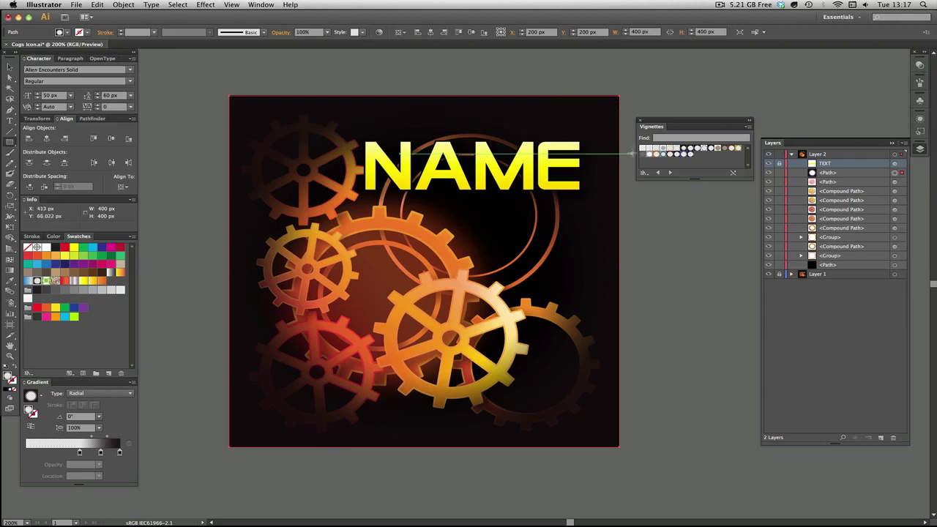
{"action": "left_click", "coordinate": [767, 154]}
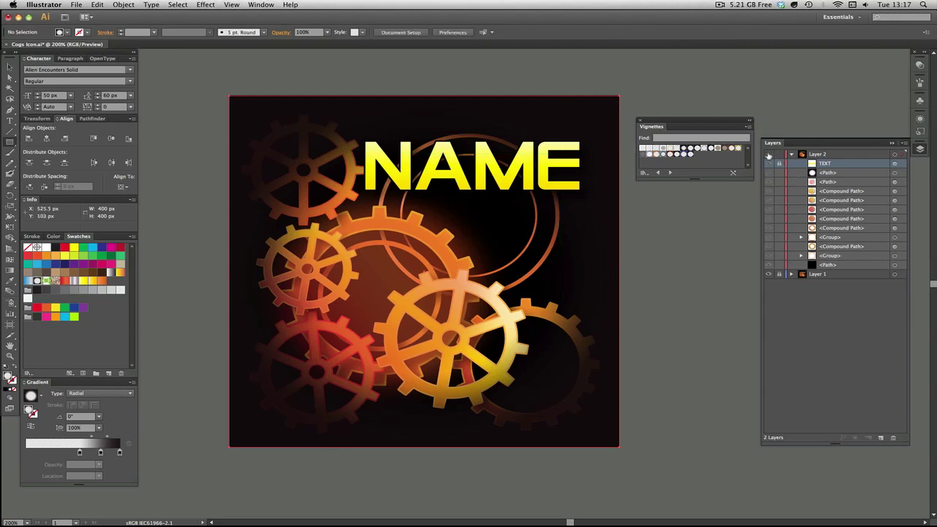
{"action": "left_click", "coordinate": [768, 155]}
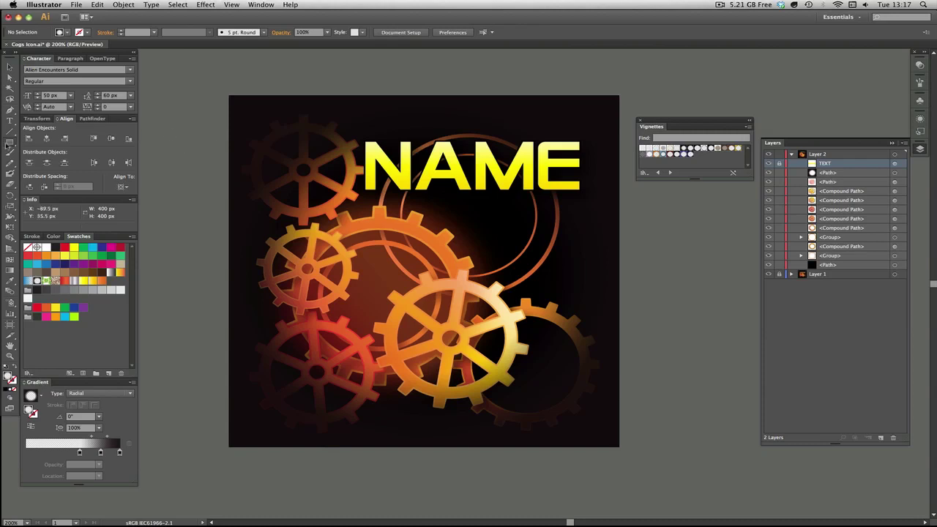
Create a 400 × 400 px rounded rectangle with a 30 px corner radius and centre it on the artboard.
{"action": "left_click", "coordinate": [9, 144]}
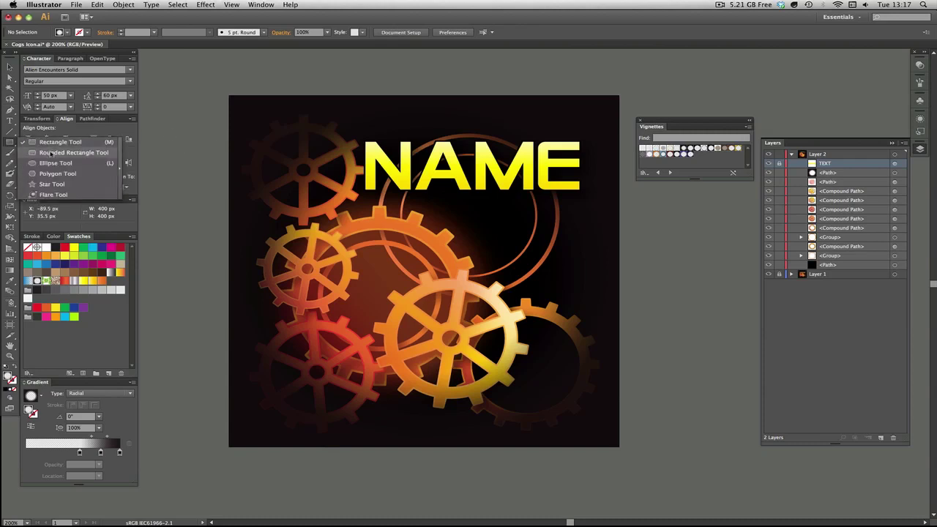
{"action": "left_click", "coordinate": [51, 153]}
{"action": "left_click", "coordinate": [195, 167]}
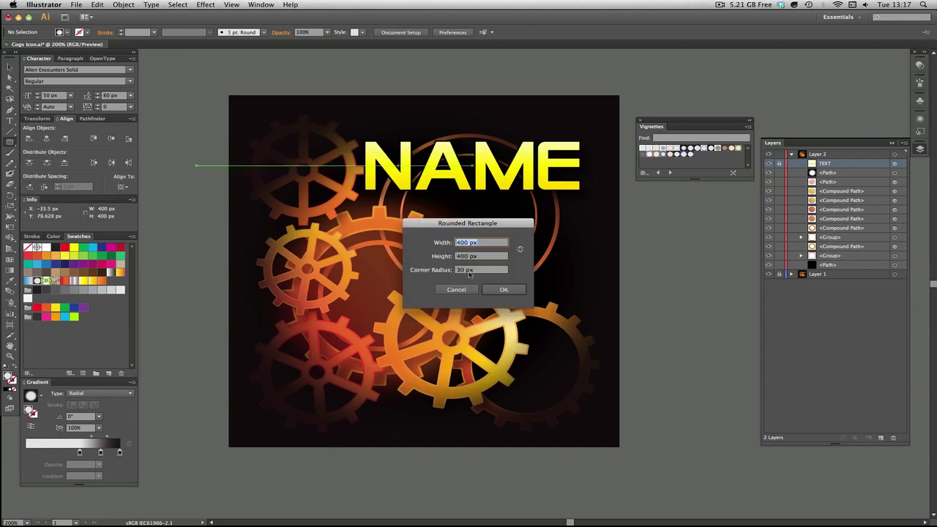
{"action": "left_click", "coordinate": [505, 290]}
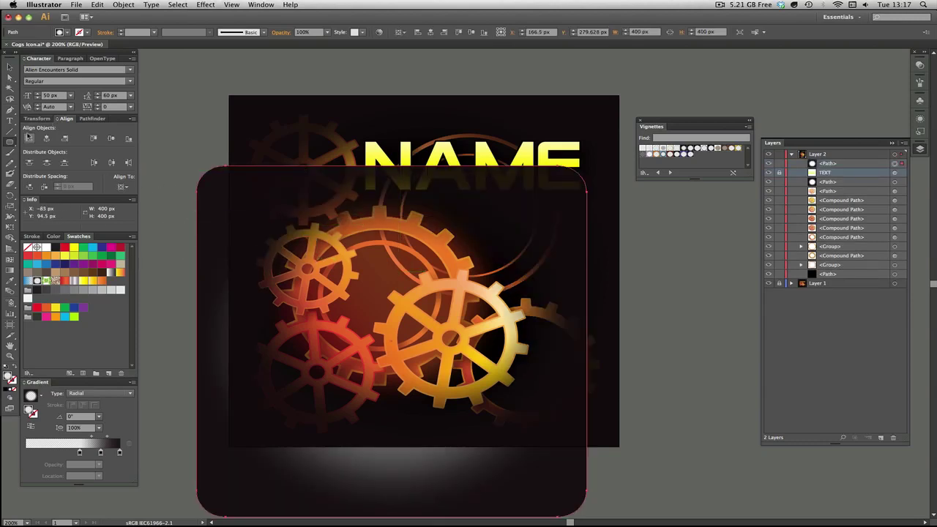
{"action": "left_click", "coordinate": [45, 138]}
{"action": "left_click", "coordinate": [111, 140]}
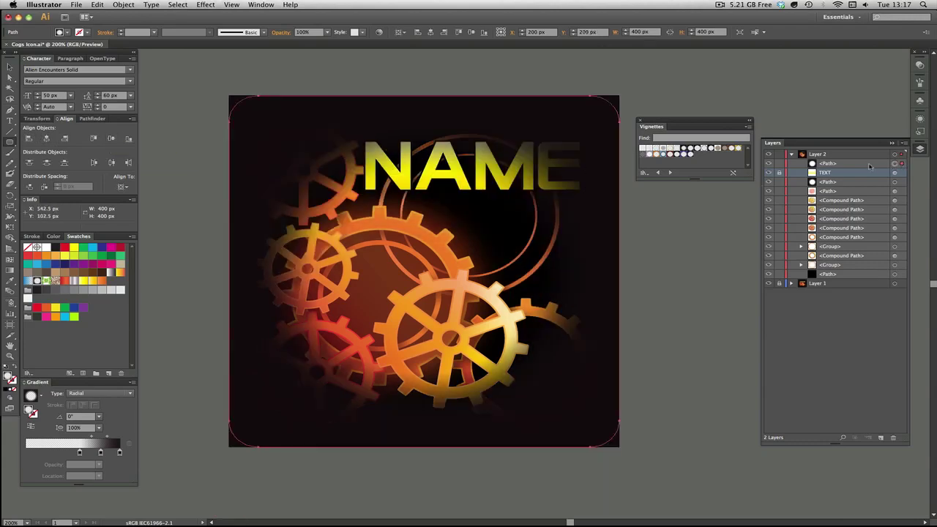
Stack the rounded rectangle between the TEXT object and the square vignette, keeping TEXT locked.
{"action": "left_click_drag", "start_coordinate": [867, 164], "coordinate": [843, 186]}
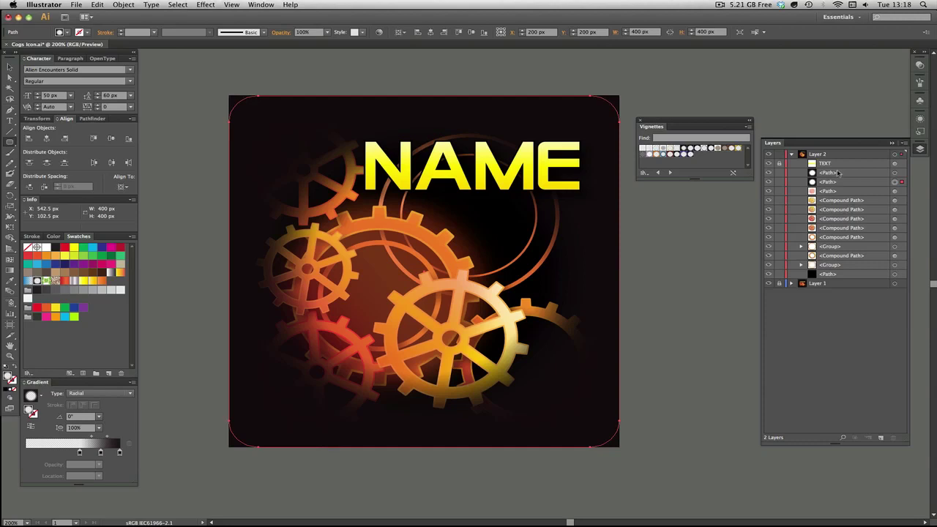
{"action": "left_click_drag", "start_coordinate": [843, 183], "coordinate": [845, 175]}
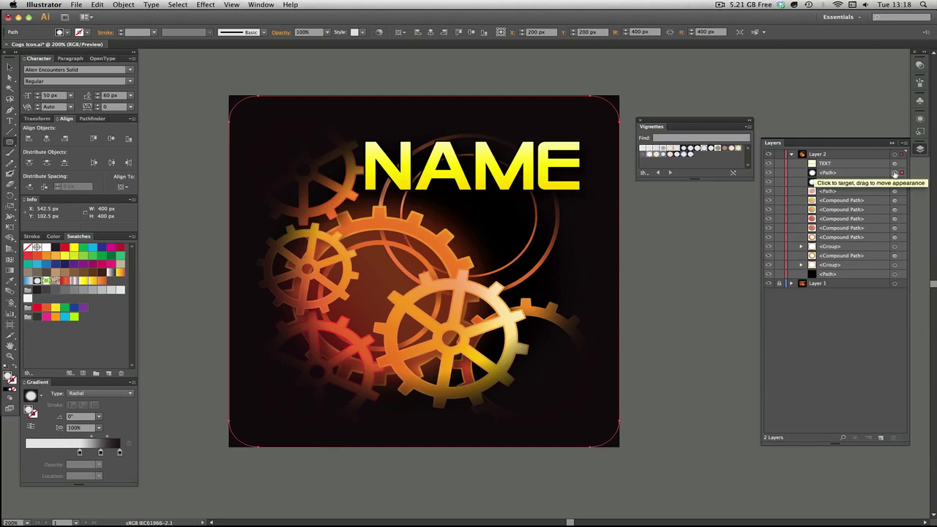
{"action": "left_click", "coordinate": [779, 163]}
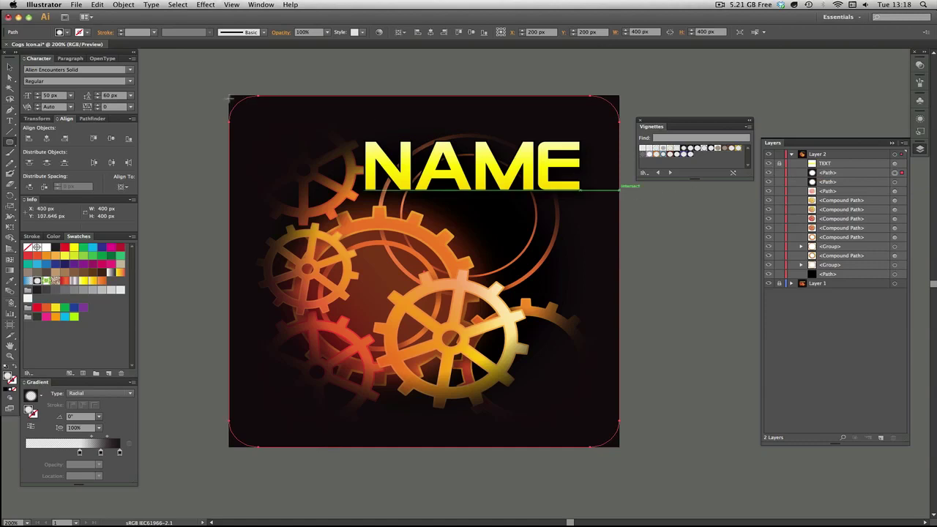
Select all the unlocked artwork and make a clipping mask from the rounded rectangle on top.
{"action": "key", "text": "v"}
{"action": "left_click_drag", "start_coordinate": [188, 70], "coordinate": [630, 456]}
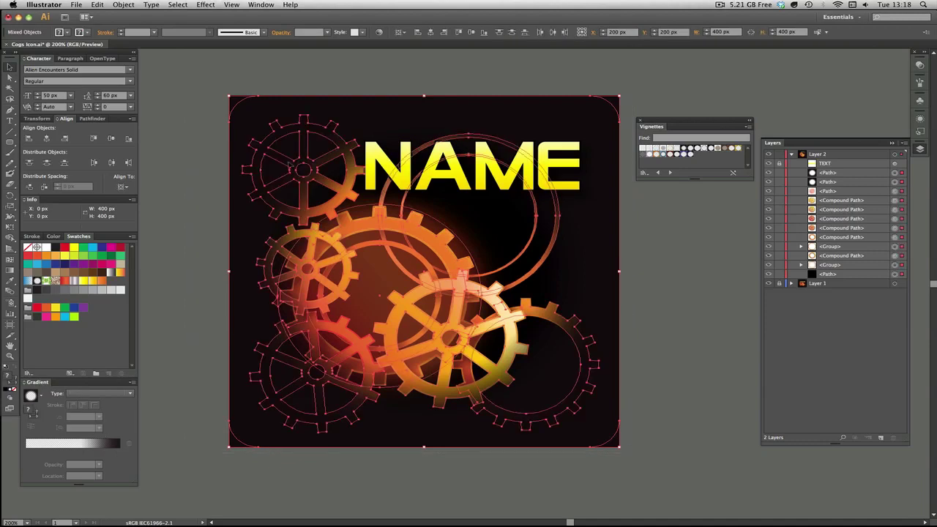
{"action": "left_click", "coordinate": [121, 6]}
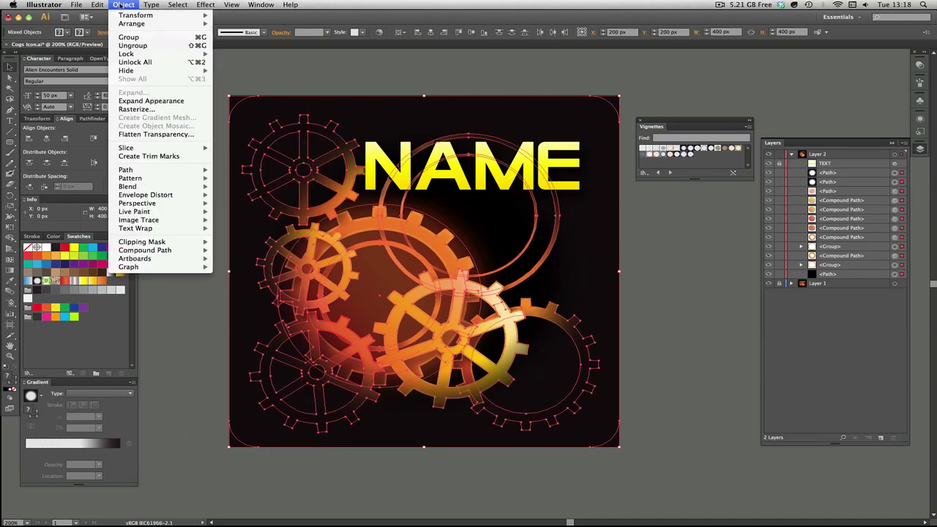
{"action": "mouse_move", "coordinate": [163, 251]}
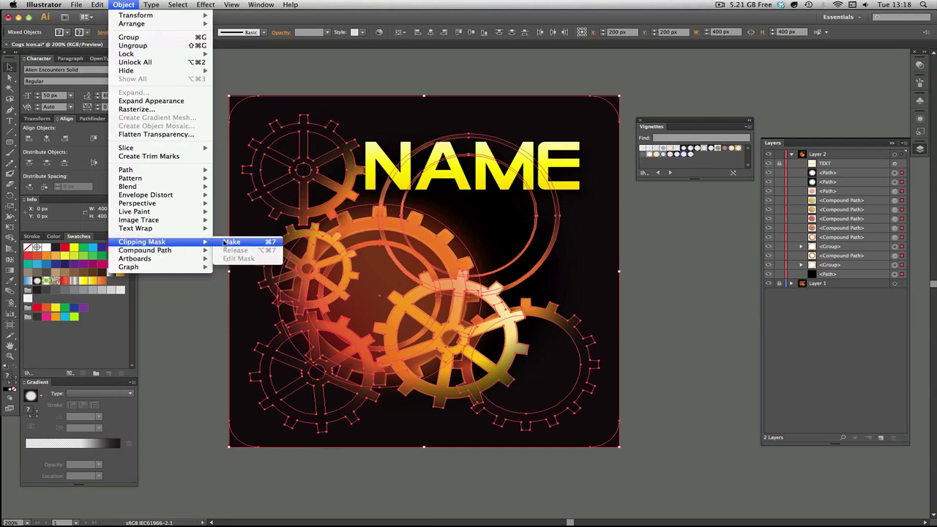
{"action": "left_click", "coordinate": [227, 242]}
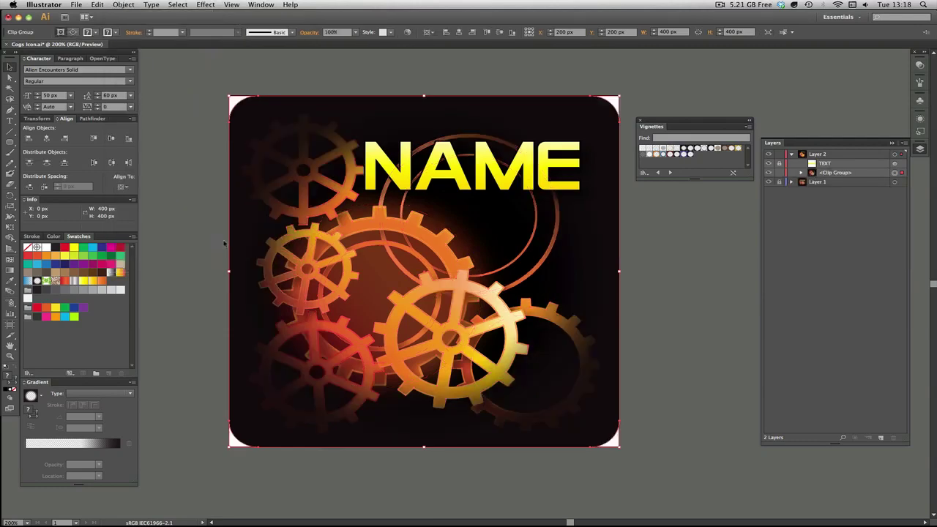
{"action": "left_click", "coordinate": [677, 253]}
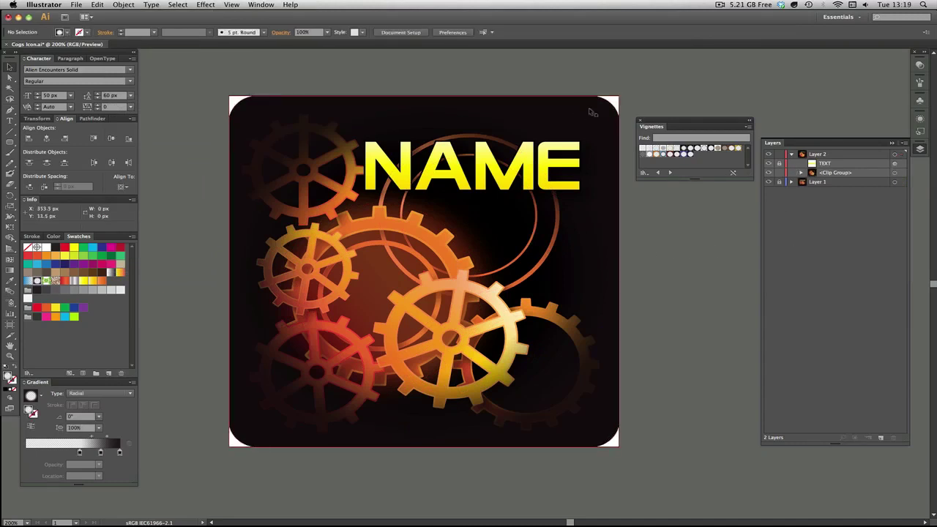
Expand the Clip Group and shift only its clipping path around to test the mask, hiding Layer 1 for a clear view.
{"action": "left_click", "coordinate": [800, 173]}
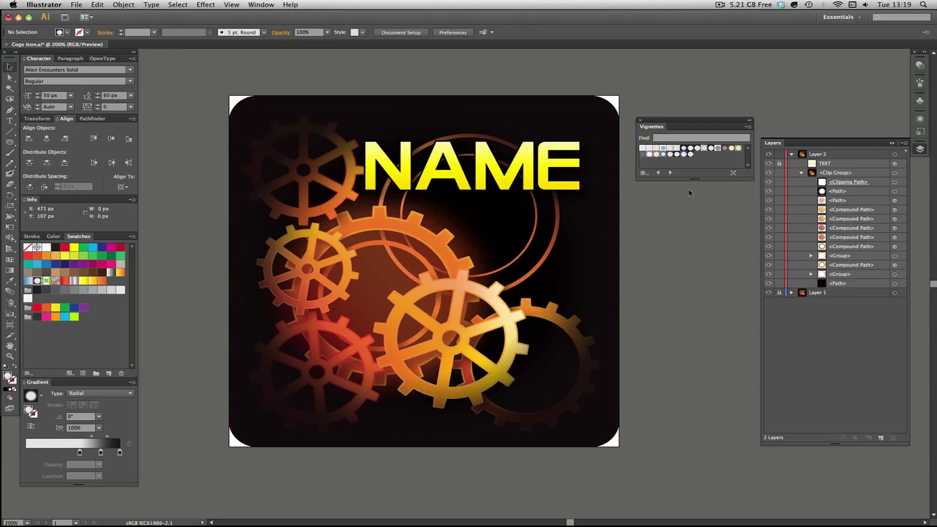
{"action": "left_click", "coordinate": [893, 182]}
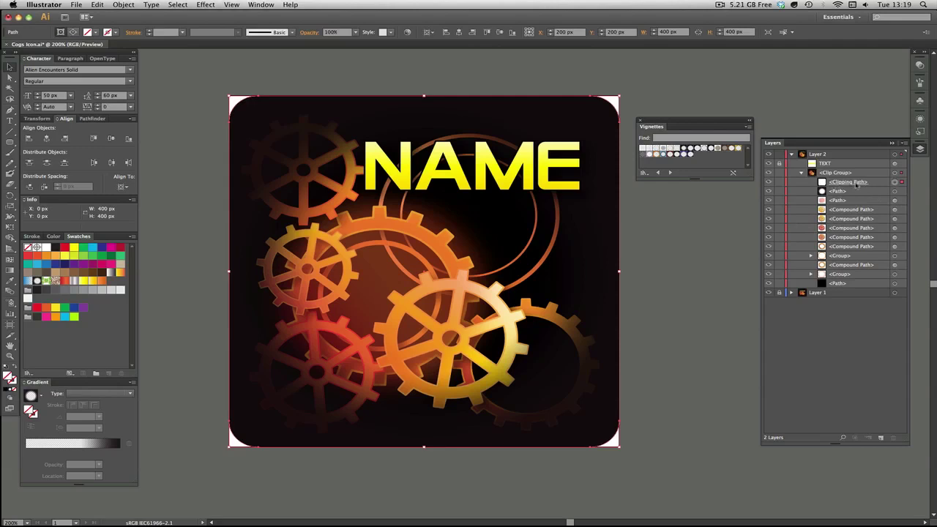
{"action": "left_click_drag", "start_coordinate": [619, 274], "coordinate": [705, 278]}
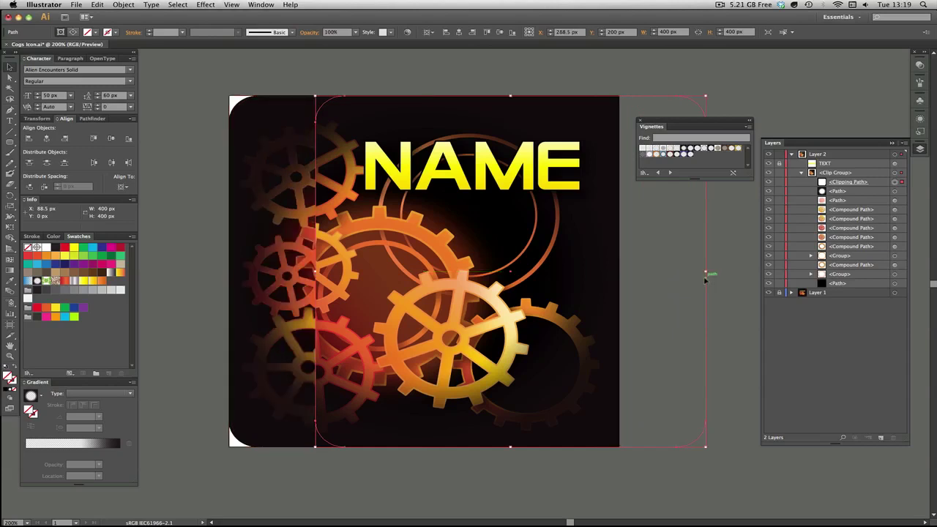
{"action": "mouse_move", "coordinate": [690, 281]}
{"action": "left_mouse_down"}
{"action": "mouse_move", "coordinate": [635, 285]}
{"action": "mouse_move", "coordinate": [678, 283]}
{"action": "left_mouse_up"}
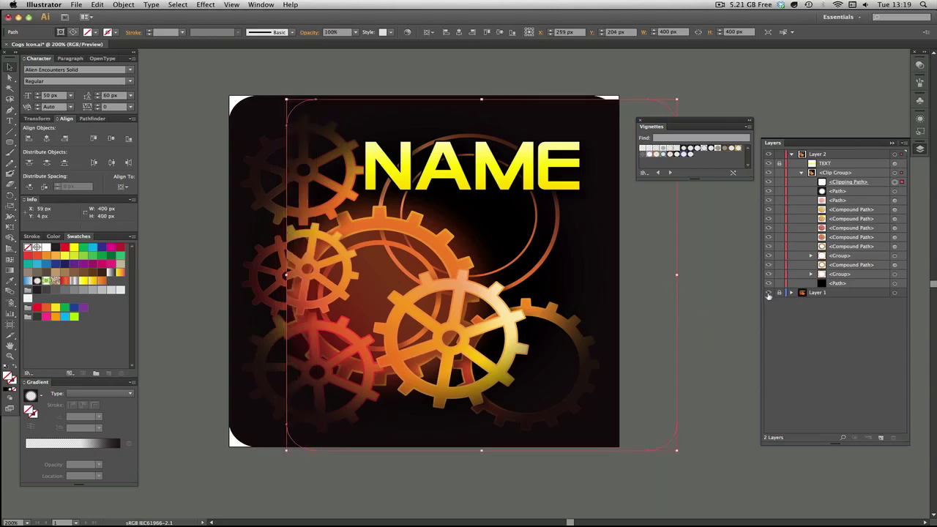
{"action": "left_click", "coordinate": [768, 293]}
{"action": "left_click_drag", "start_coordinate": [680, 283], "coordinate": [668, 355]}
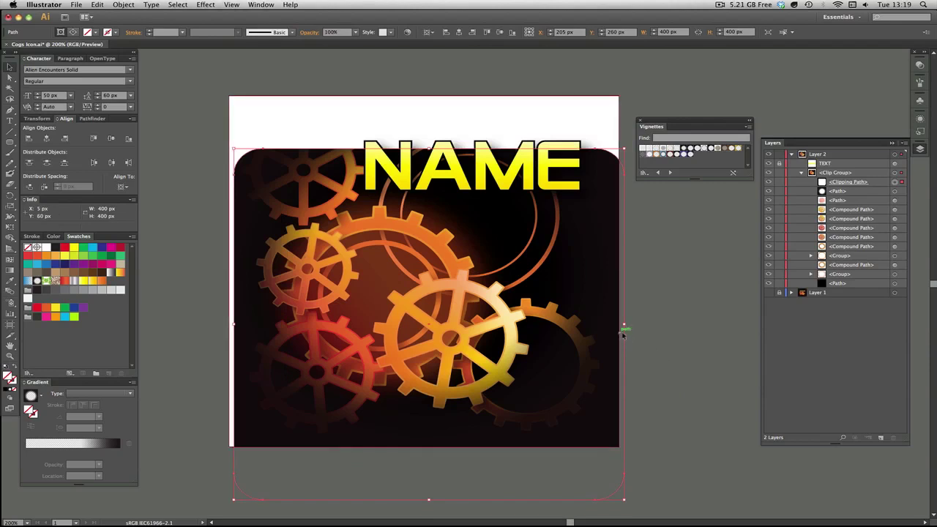
{"action": "left_click_drag", "start_coordinate": [624, 334], "coordinate": [636, 291]}
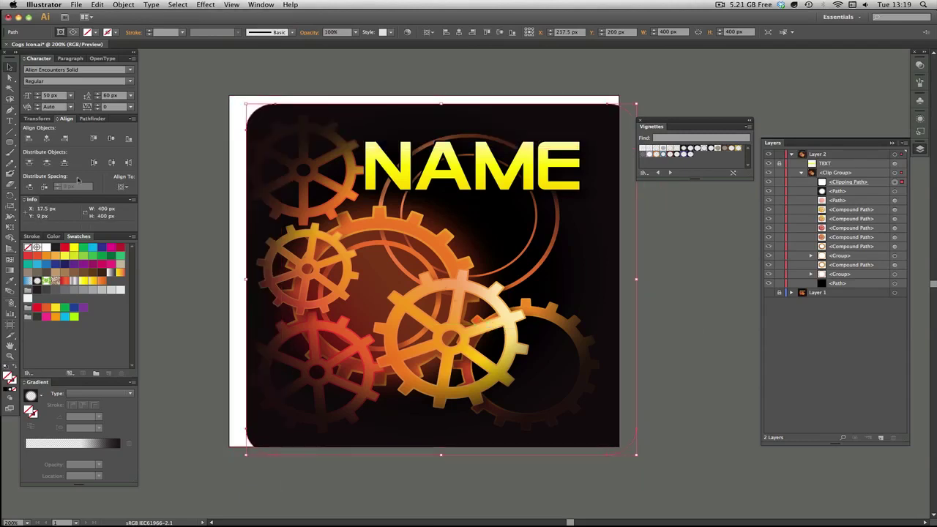
Centre the clipping path horizontally and vertically on the artboard and deselect it.
{"action": "left_click", "coordinate": [46, 138]}
{"action": "left_click", "coordinate": [110, 137]}
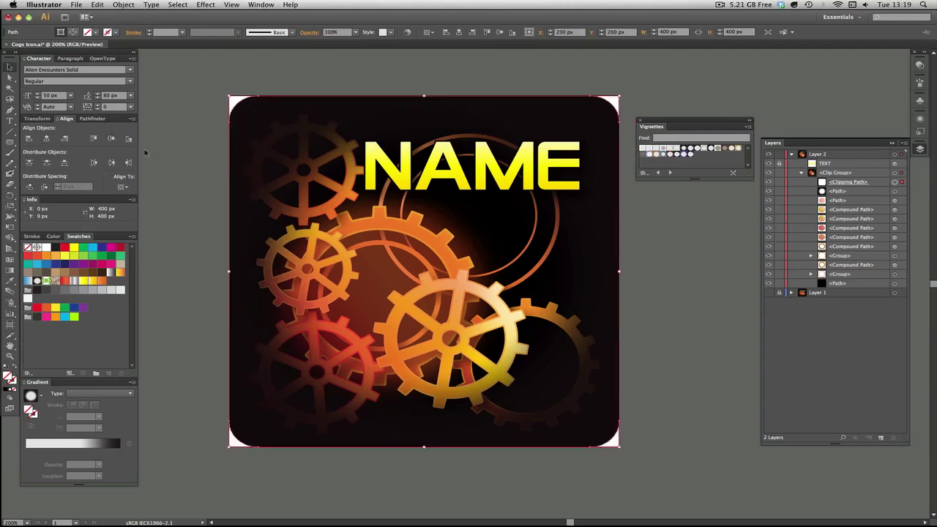
{"action": "left_click", "coordinate": [665, 245]}
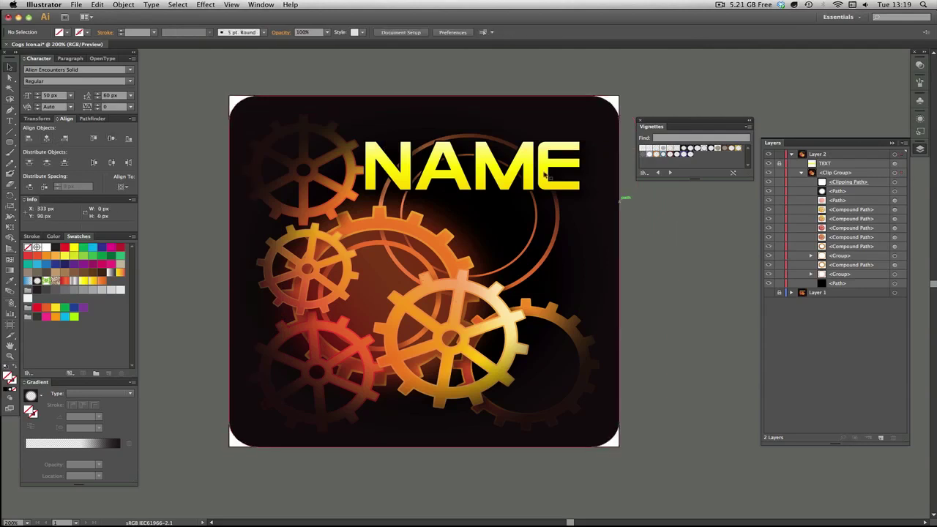
Unlock and select the TEXT object, and open the Brights gradient swatch library.
{"action": "left_click", "coordinate": [779, 163]}
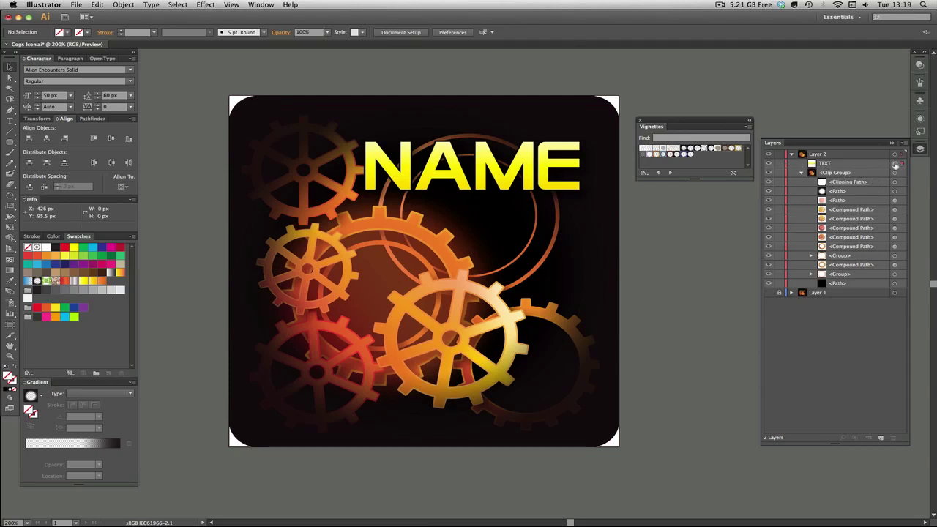
{"action": "left_click", "coordinate": [894, 164]}
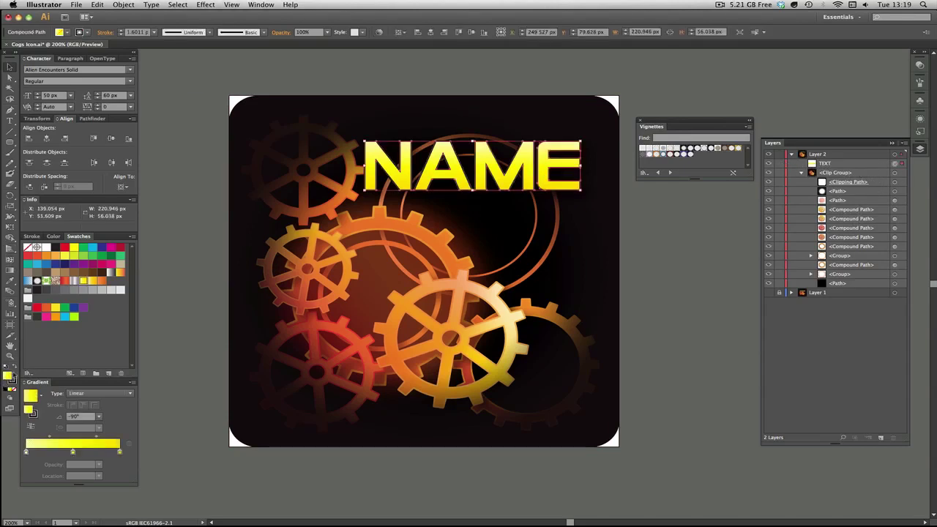
{"action": "left_click", "coordinate": [29, 373]}
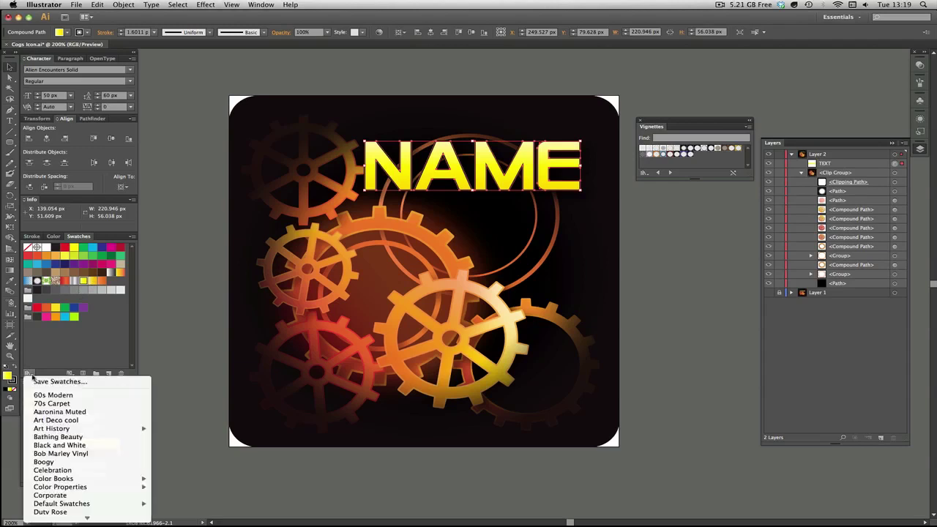
{"action": "scroll", "coordinate": [88, 456], "scroll_direction": "down", "scroll_amount": 5}
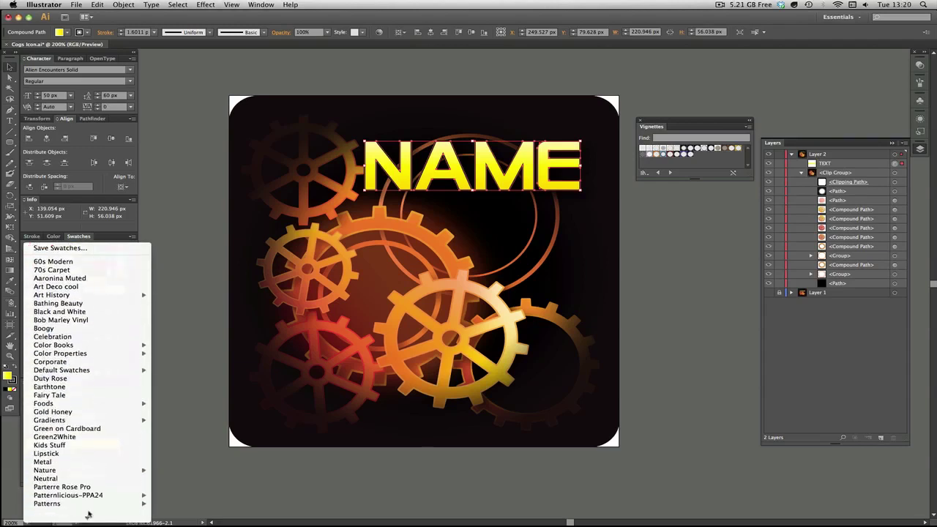
{"action": "mouse_move", "coordinate": [106, 412]}
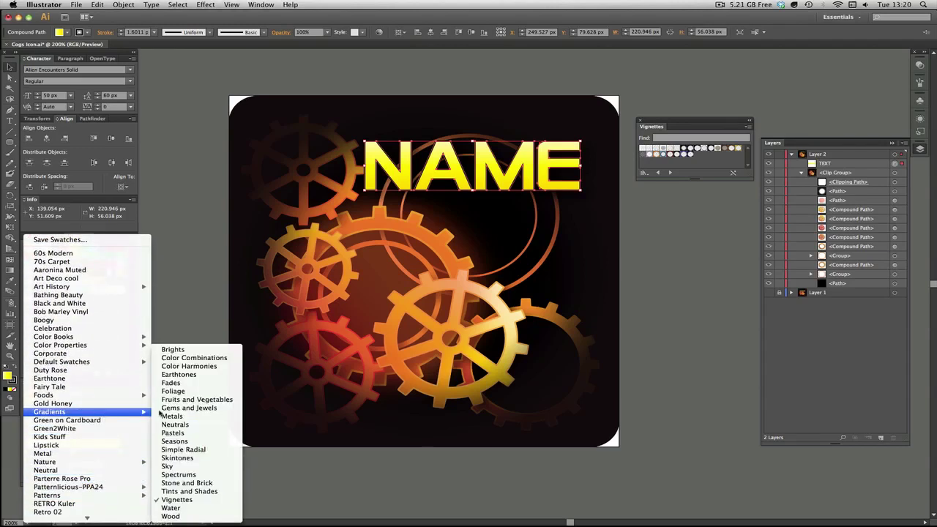
{"action": "left_click", "coordinate": [190, 351]}
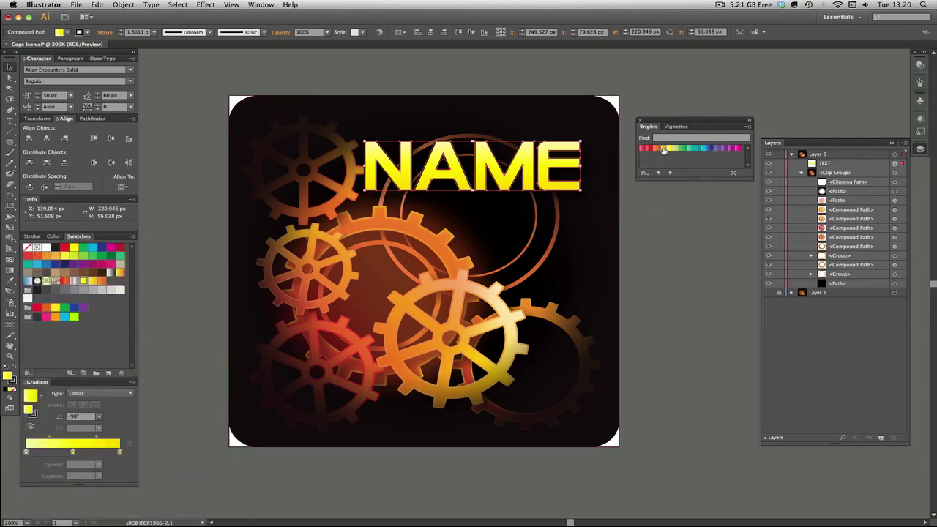
Fill the NAME lettering with the yellow-to-orange Brights gradient and close the gradient swatch libraries.
{"action": "left_click", "coordinate": [664, 151]}
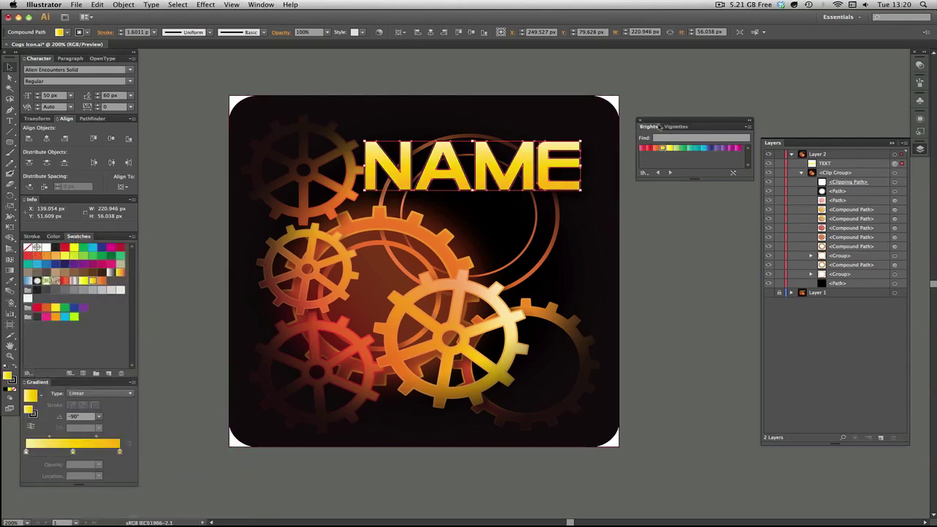
{"action": "left_click", "coordinate": [639, 120]}
{"action": "left_click", "coordinate": [729, 155]}
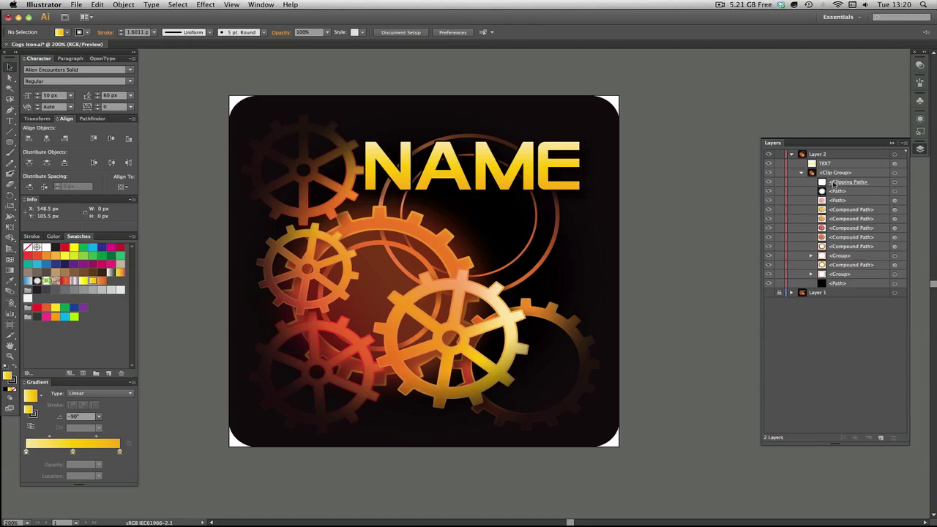
{"action": "left_click", "coordinate": [894, 182]}
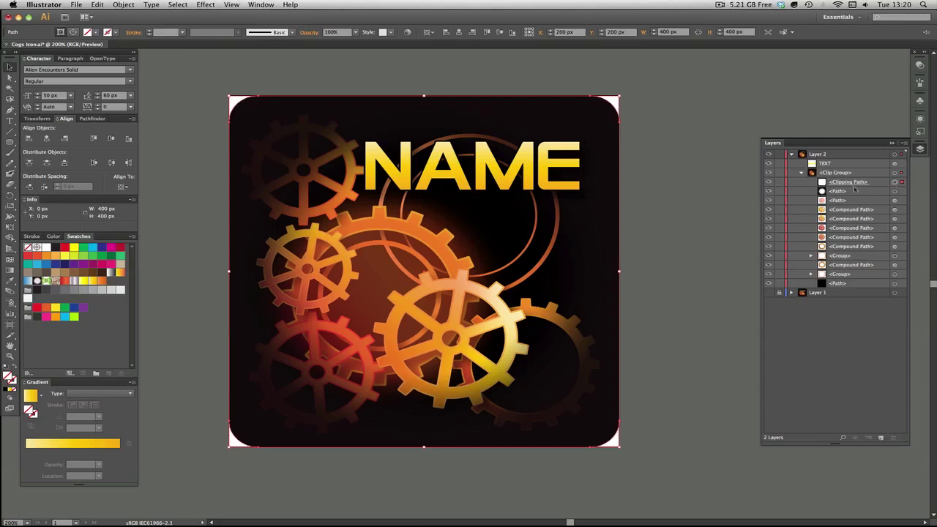
{"action": "left_click", "coordinate": [680, 198]}
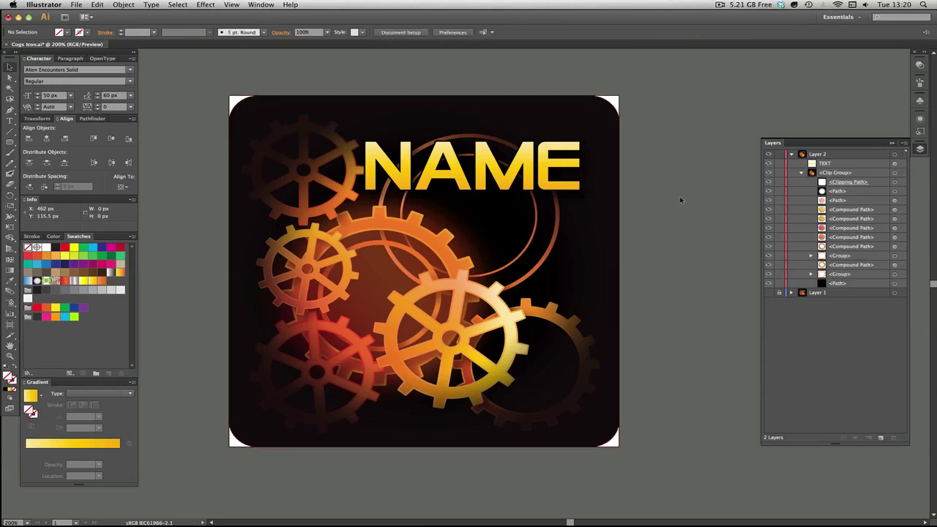
{"action": "left_click_drag", "start_coordinate": [680, 200], "coordinate": [699, 228]}
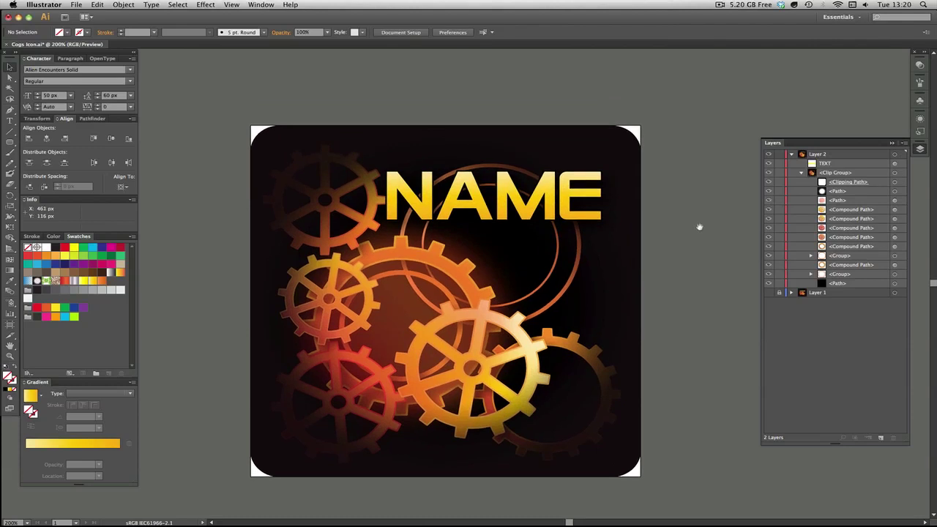